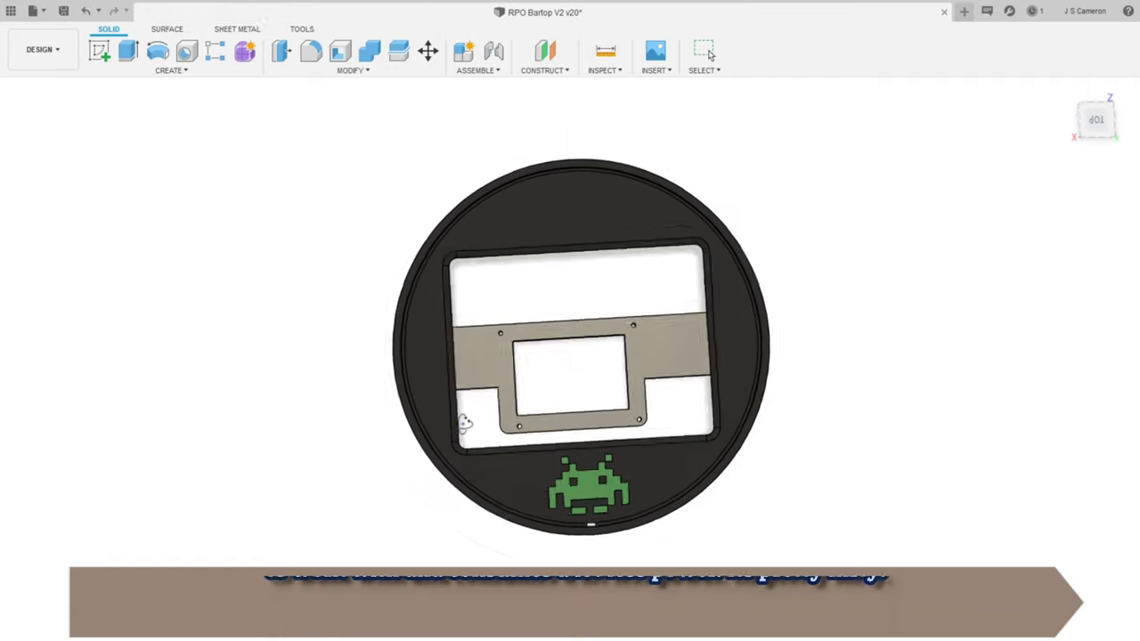
Orbit to the bottom view showing the stepped plate, six screws and two corner posts, then return to Select.
{"action": "middle_click_drag", "start_coordinate": [463, 422], "coordinate": [570, 297], "text": "shift"}
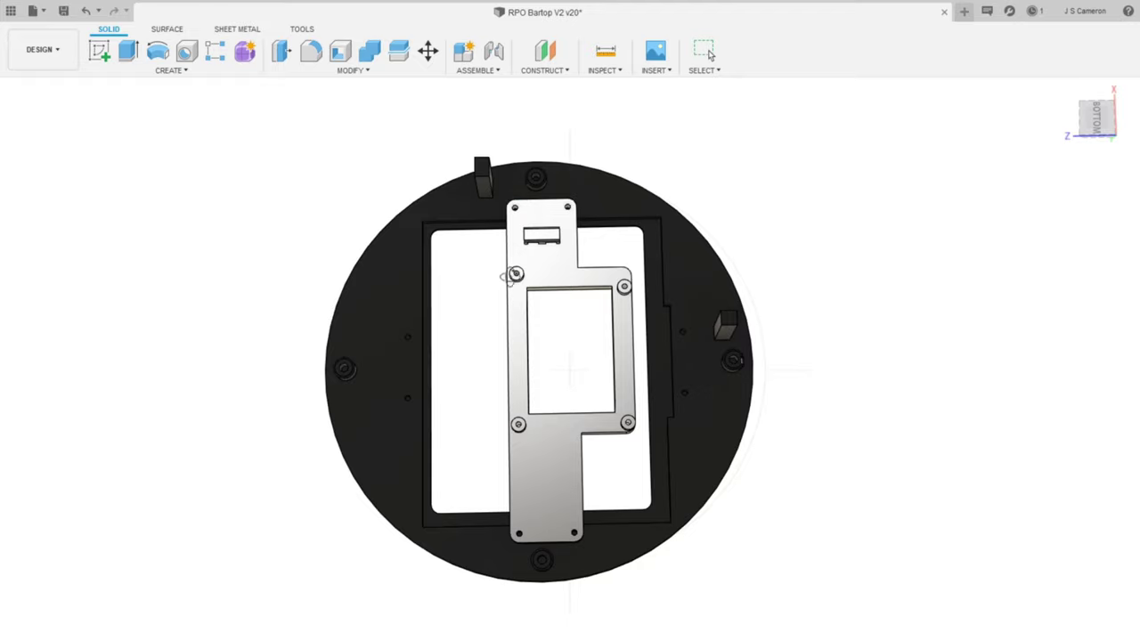
{"action": "key", "text": "Escape"}
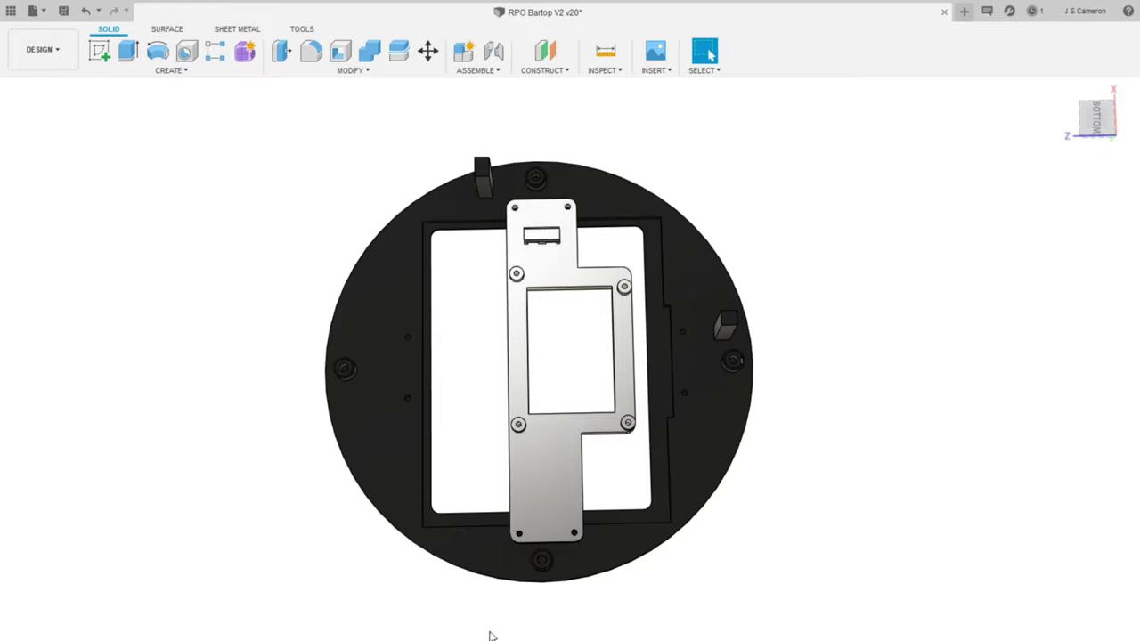
Zoom to the cable-tie slot, fit the round base, switch to Top view and select the outer rim face.
{"action": "key", "text": "F6"}
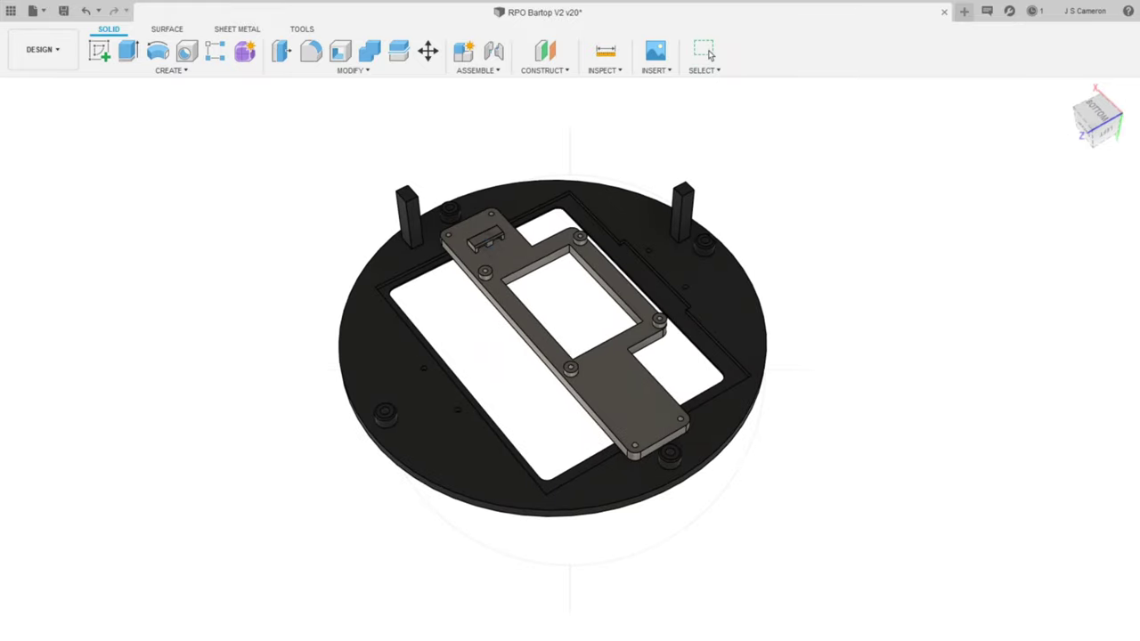
{"action": "scroll", "coordinate": [499, 220], "scroll_direction": "up", "scroll_amount": 10}
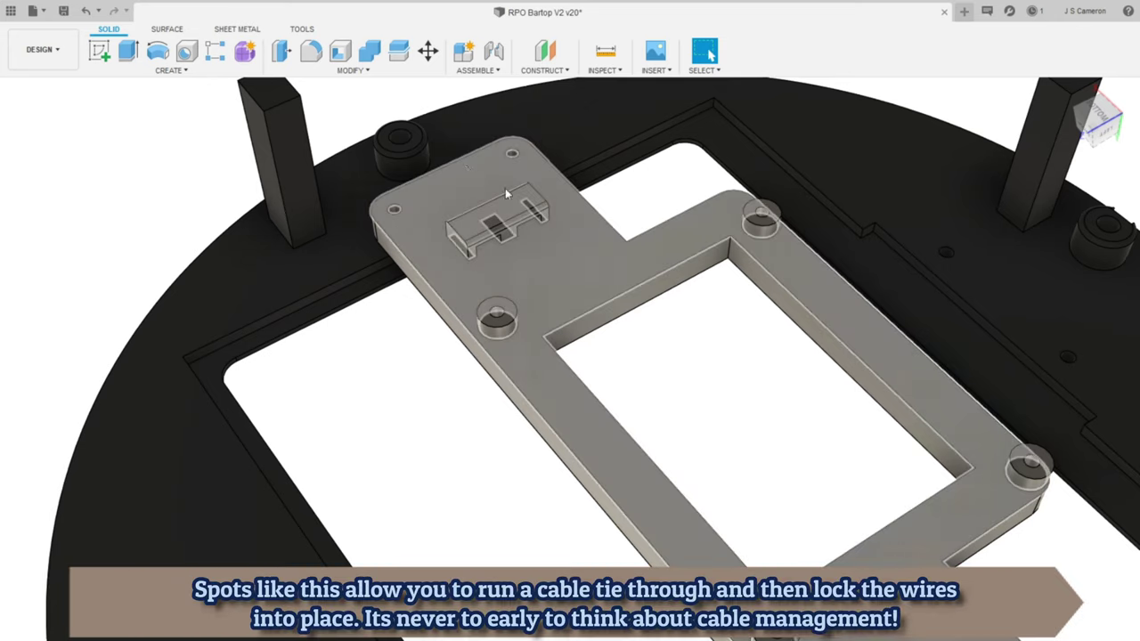
{"action": "key", "text": "F6"}
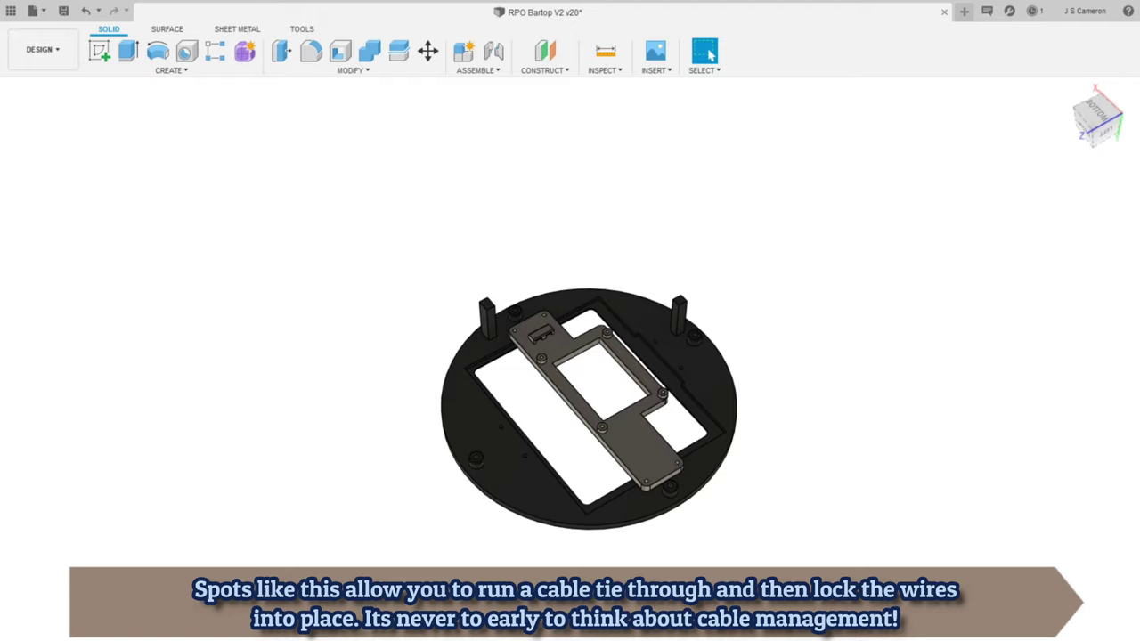
{"action": "key", "text": "F4"}
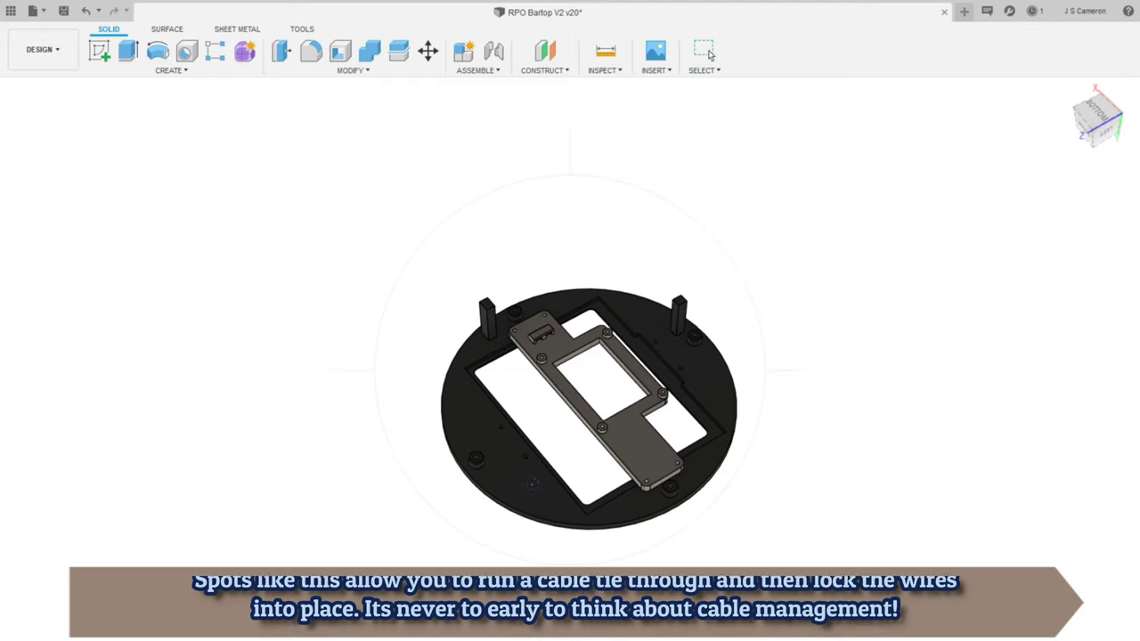
{"action": "left_click", "coordinate": [705, 52]}
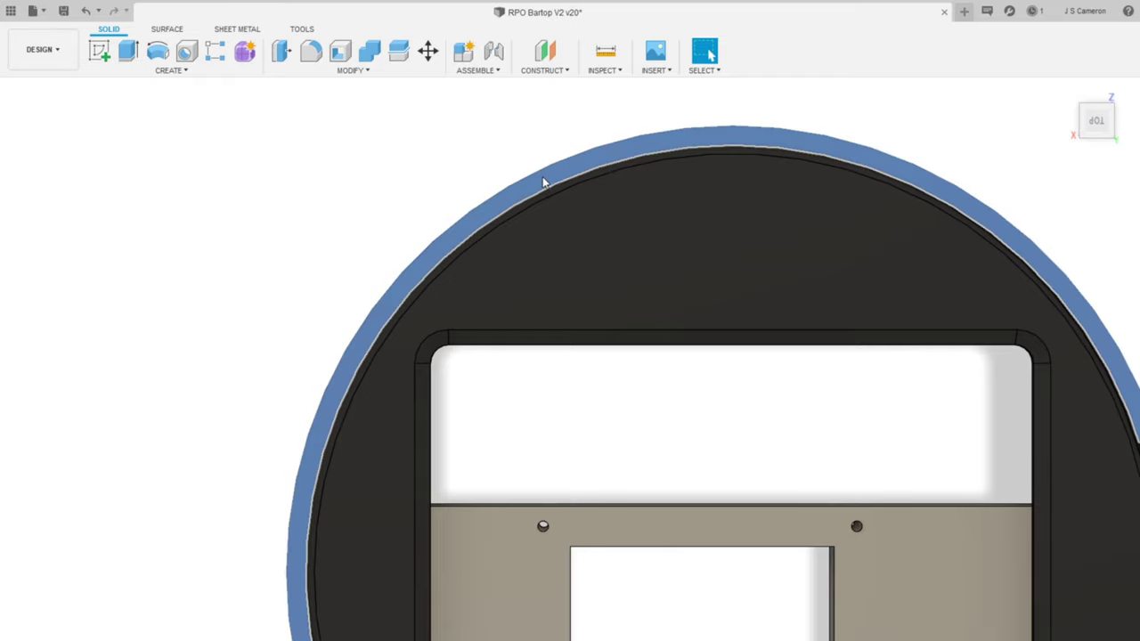
{"action": "left_click", "coordinate": [477, 213]}
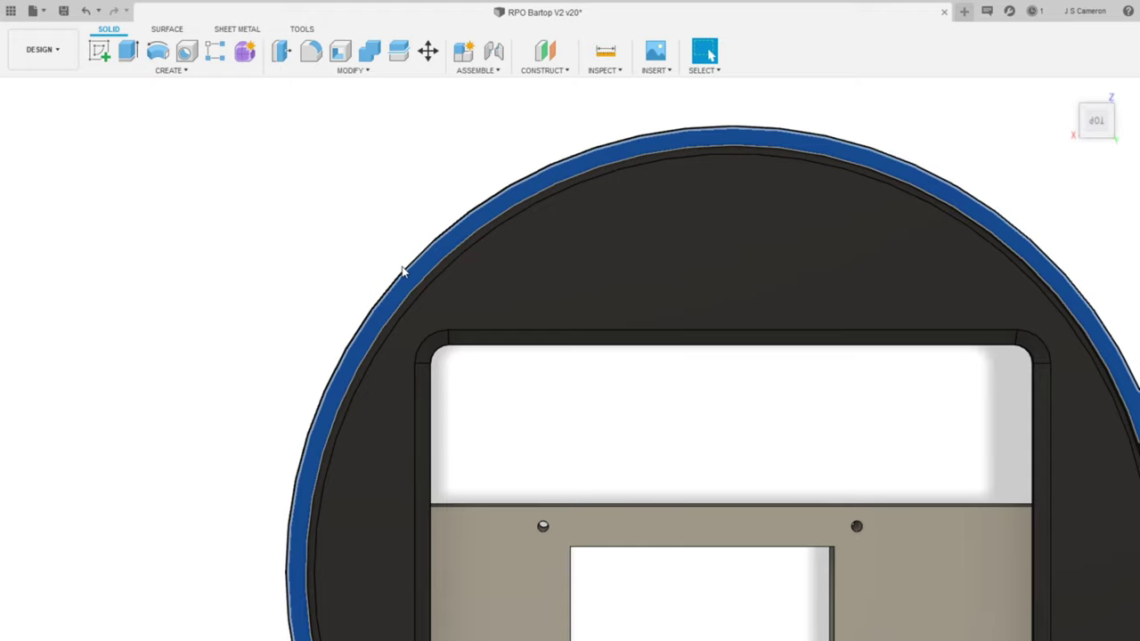
Create a sketch on the rim face and pick its outer circular edge to offset.
{"action": "left_click", "coordinate": [450, 230]}
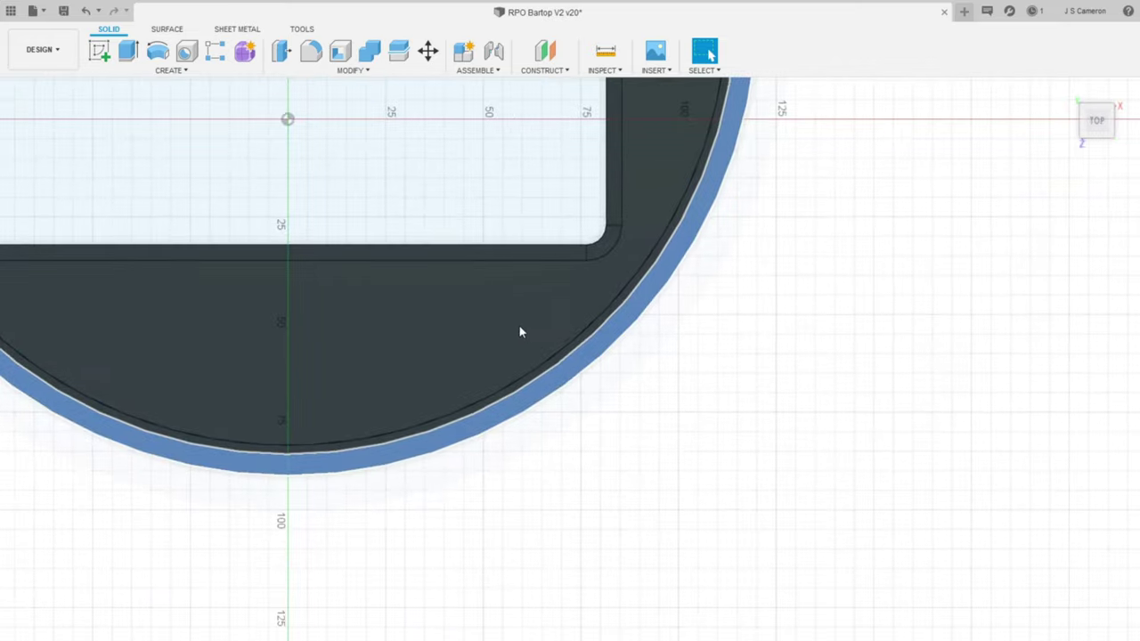
{"action": "left_click", "coordinate": [597, 362]}
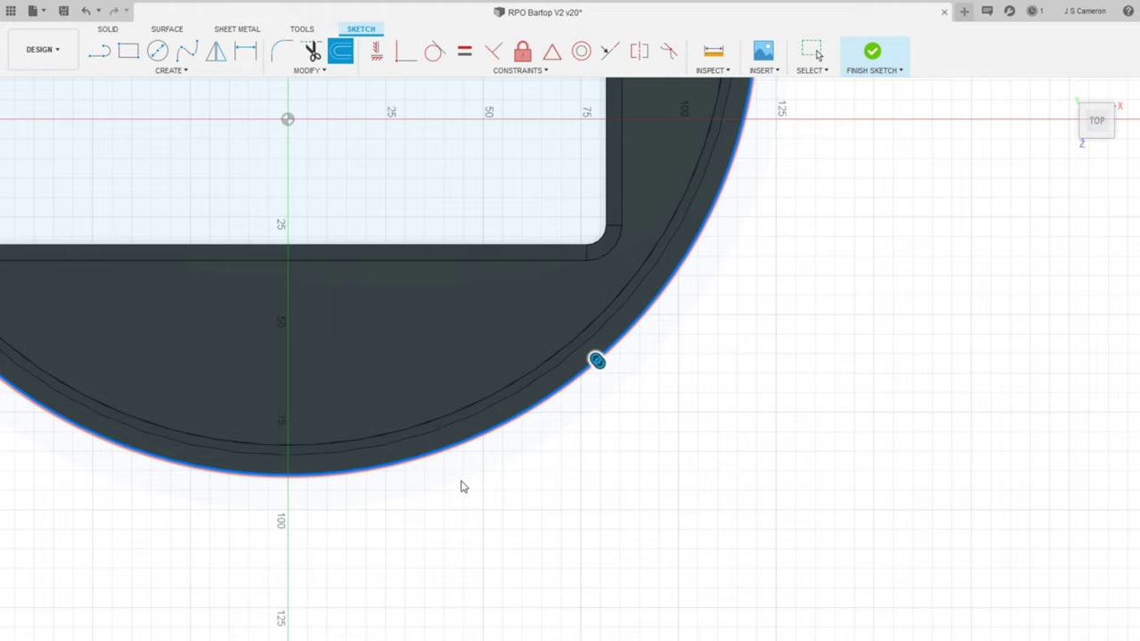
Offset the rim's outer edge outward by 5.60, redoing the first misplaced offset.
{"action": "left_click", "coordinate": [559, 433]}
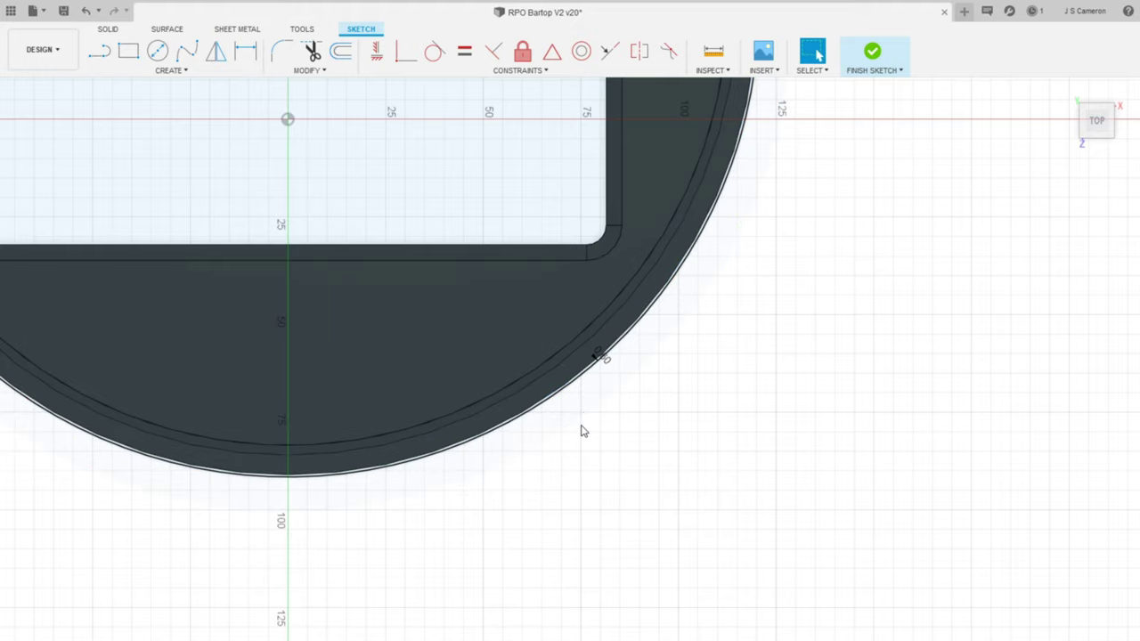
{"action": "key", "text": "ctrl+z"}
{"action": "key", "text": "o"}
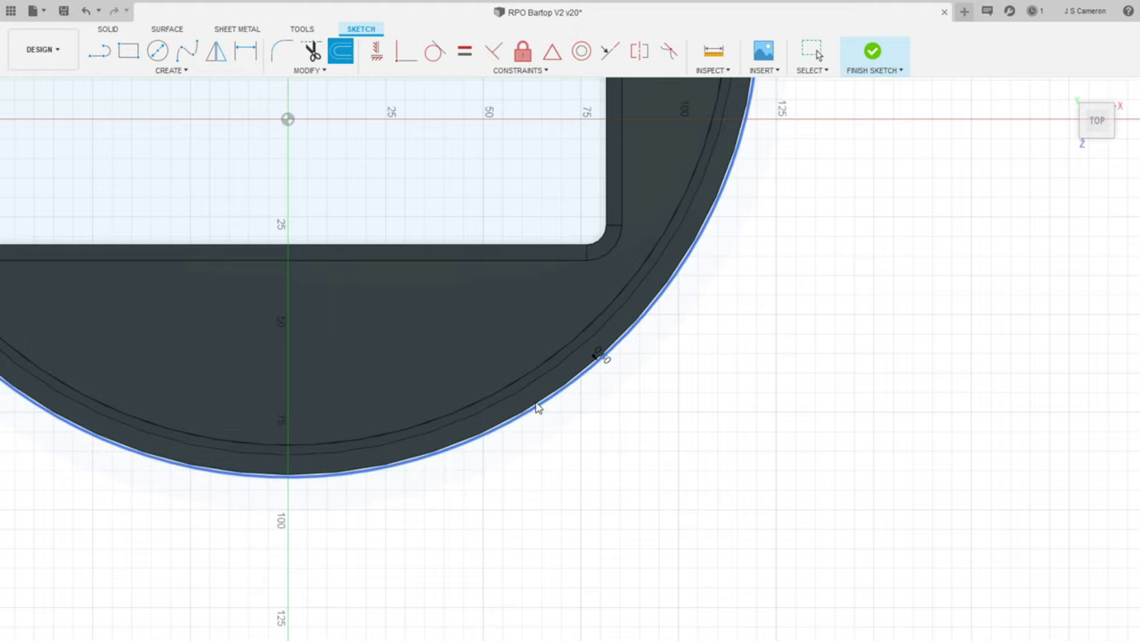
{"action": "left_click", "coordinate": [537, 405]}
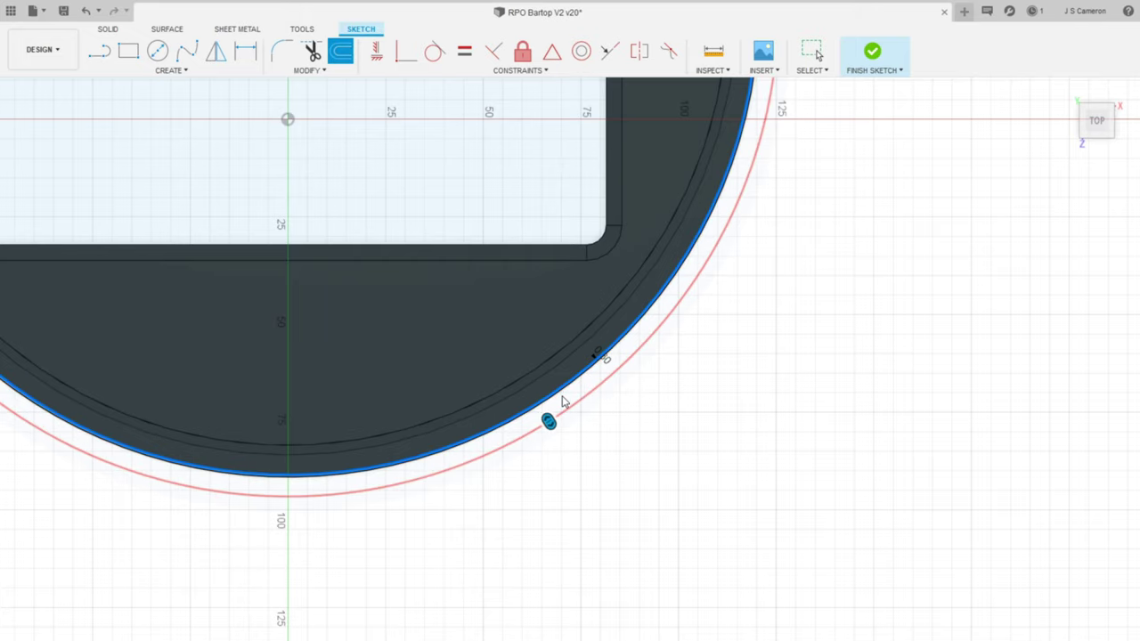
{"action": "left_click", "coordinate": [562, 401]}
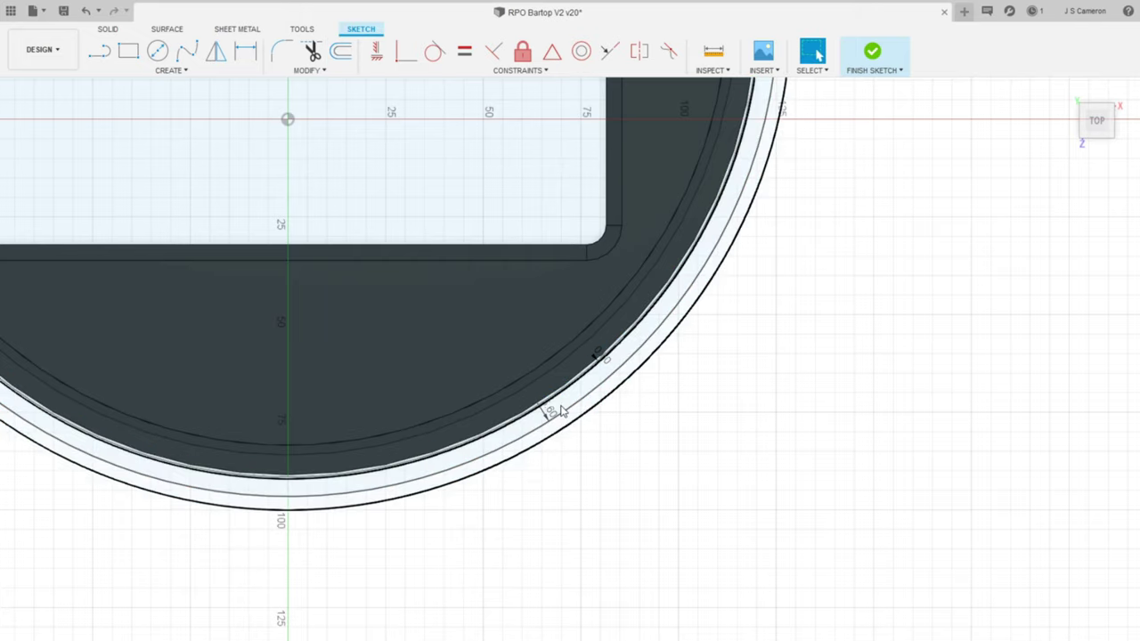
Extrude the ring between the two circles downward into a tall cylindrical wall.
{"action": "scroll", "coordinate": [552, 415], "scroll_direction": "up", "scroll_amount": 2}
{"action": "scroll", "coordinate": [555, 416], "scroll_direction": "up", "scroll_amount": 1}
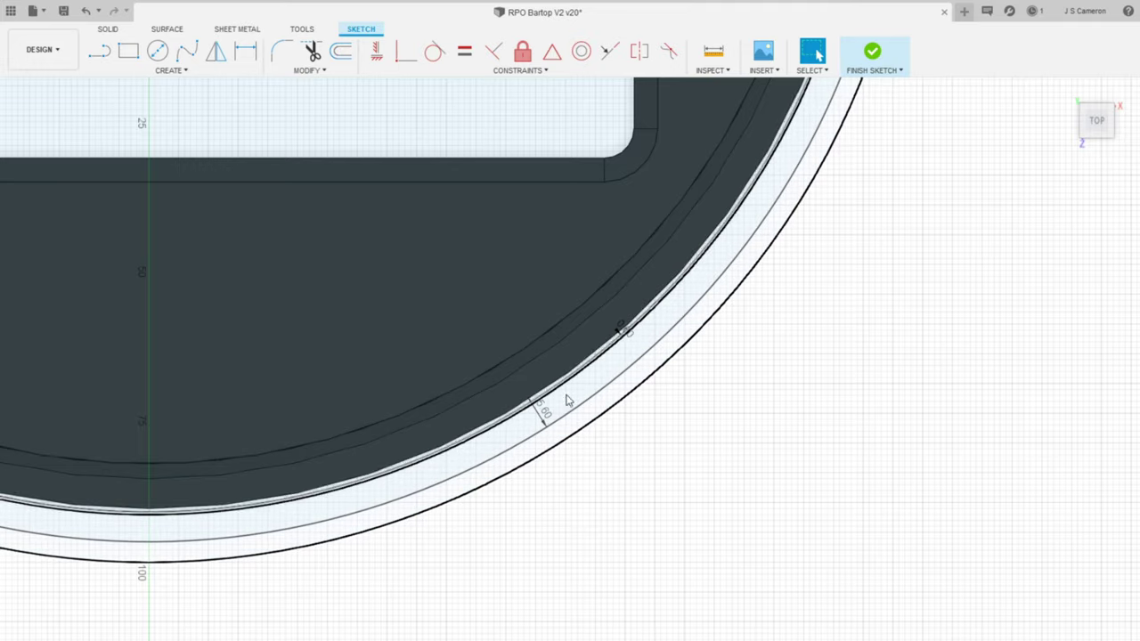
{"action": "left_click", "coordinate": [567, 396]}
{"action": "key", "text": "e"}
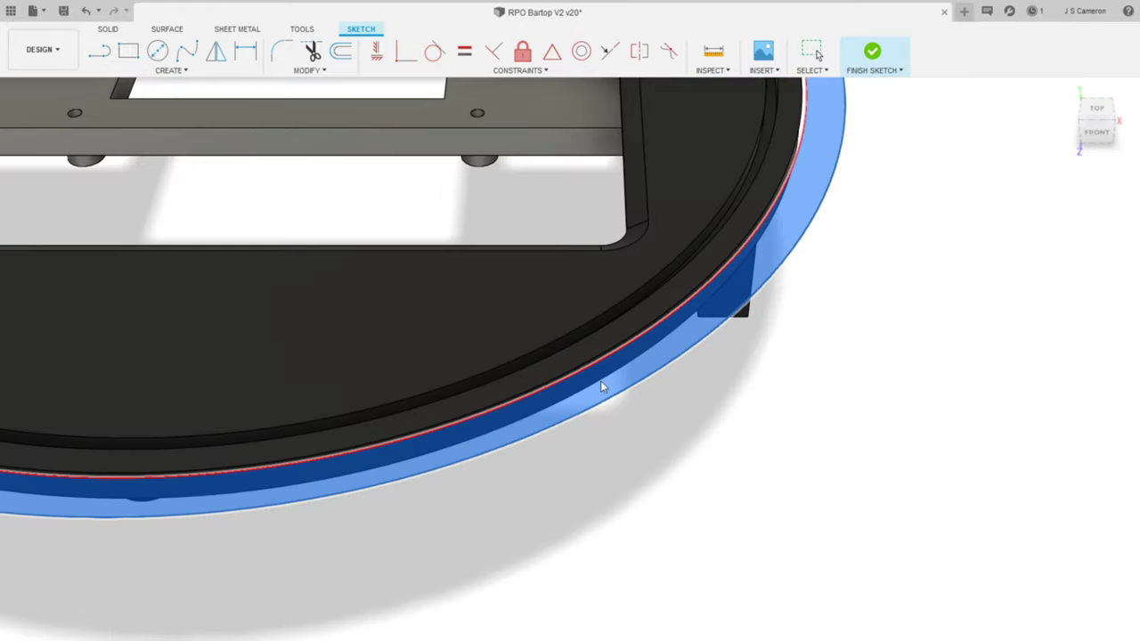
{"action": "key", "text": "Return"}
{"action": "scroll", "coordinate": [447, 392], "scroll_direction": "down", "scroll_amount": 5}
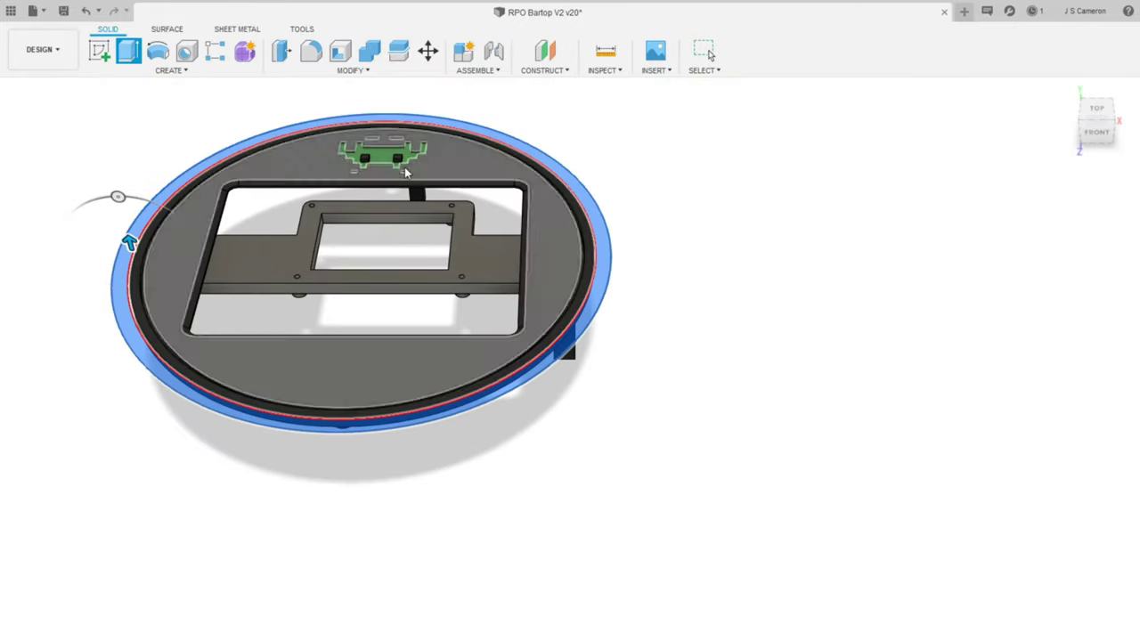
{"action": "left_click_drag", "start_coordinate": [129, 243], "coordinate": [102, 336]}
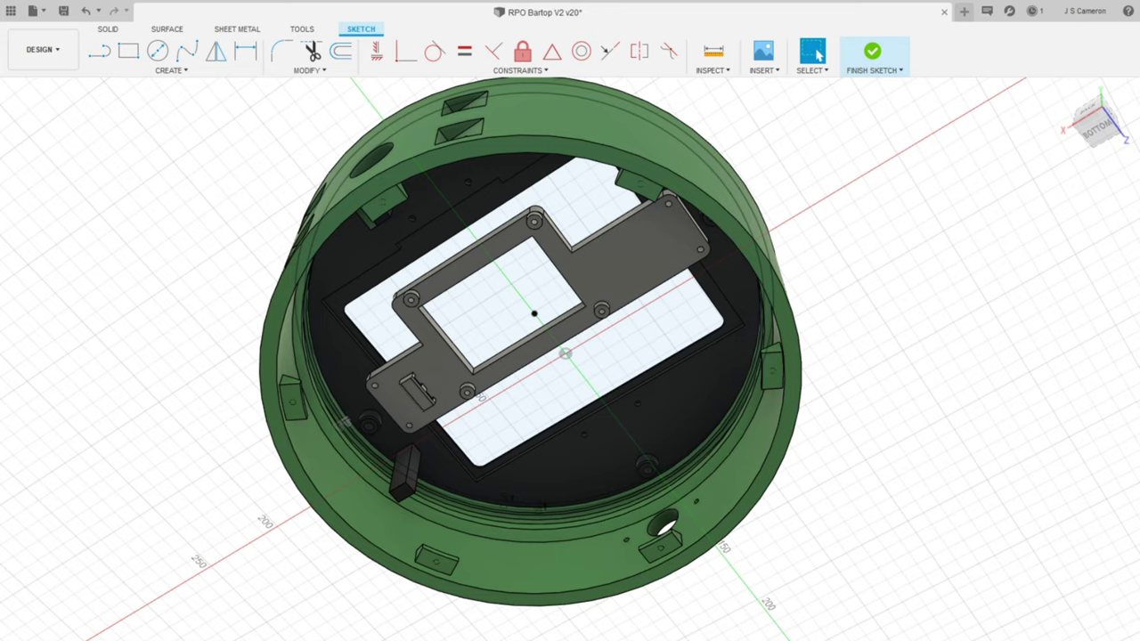
Orbit the enclosure to a view from below and zoom in on the housing.
{"action": "middle_click_drag", "start_coordinate": [502, 374], "coordinate": [502, 266], "text": "shift"}
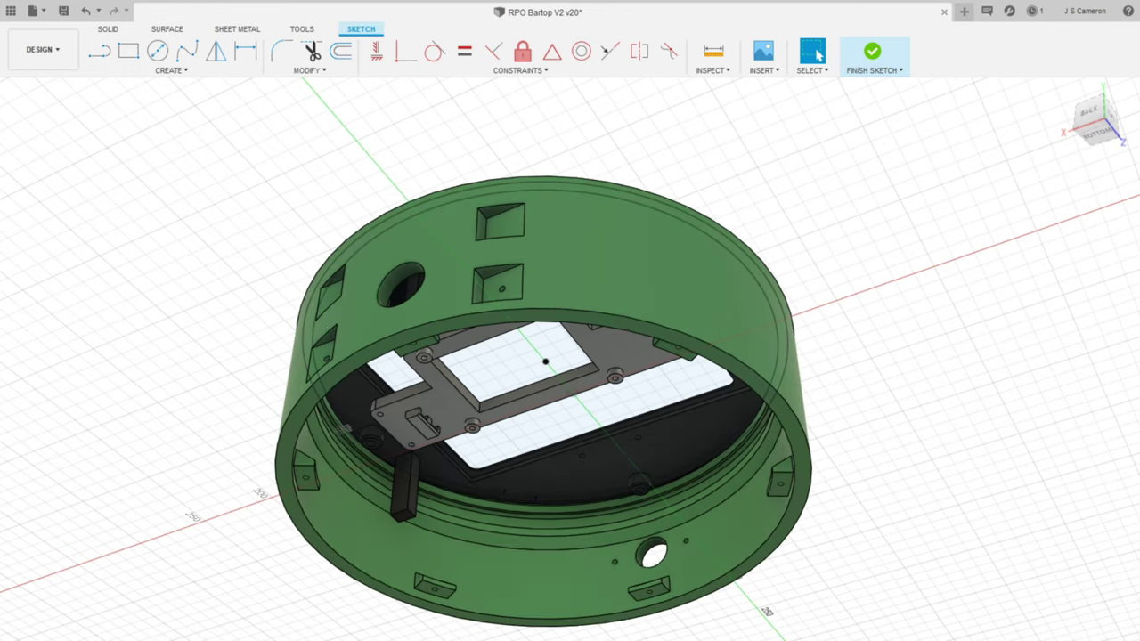
{"action": "middle_click_drag", "start_coordinate": [535, 357], "coordinate": [329, 542], "text": "shift"}
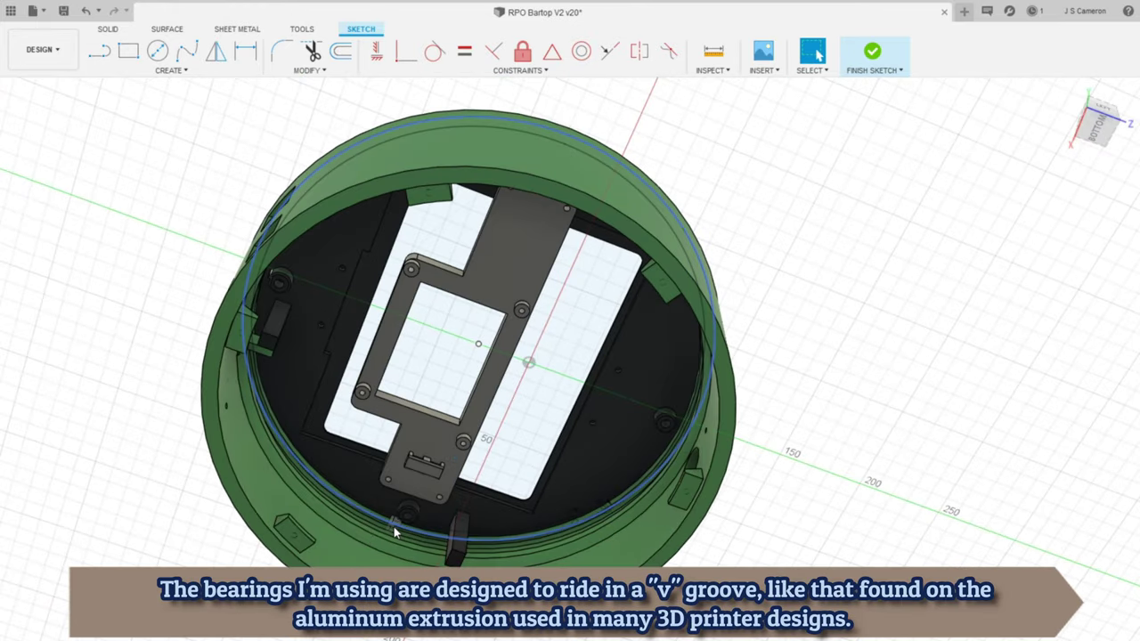
{"action": "mouse_move", "coordinate": [363, 525]}
{"action": "middle_mouse_down", "text": "shift"}
{"action": "mouse_move", "coordinate": [344, 344]}
{"action": "mouse_move", "coordinate": [279, 385]}
{"action": "mouse_move", "coordinate": [312, 366]}
{"action": "middle_mouse_up", "text": "shift"}
{"action": "scroll", "coordinate": [570, 338], "scroll_direction": "up", "scroll_amount": 5}
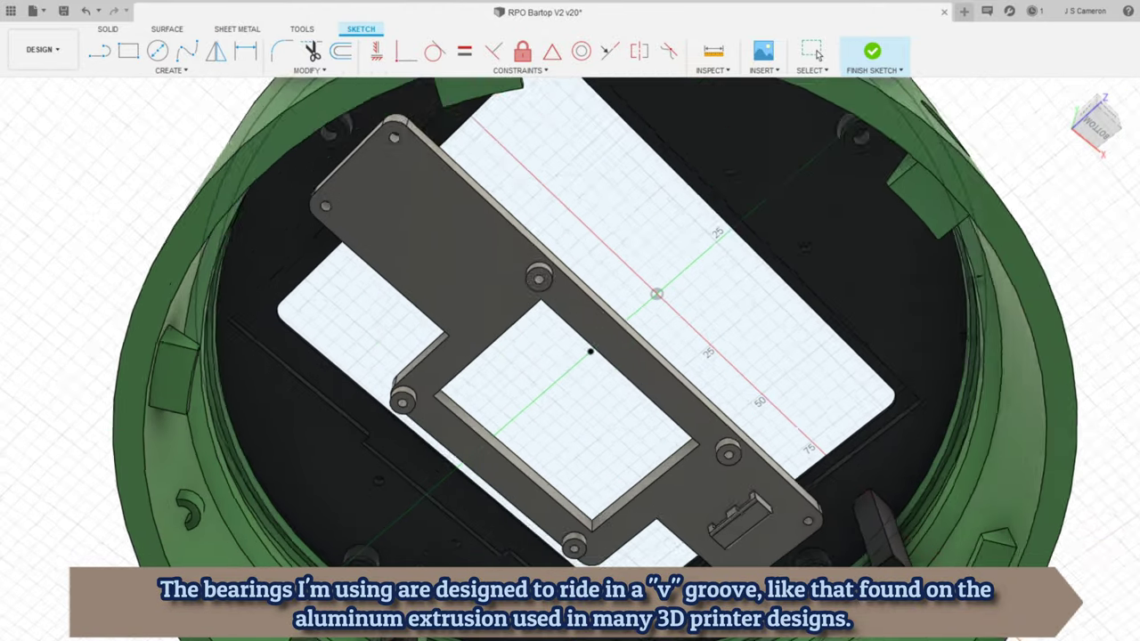
{"action": "scroll", "coordinate": [338, 570], "scroll_direction": "up", "scroll_amount": 3}
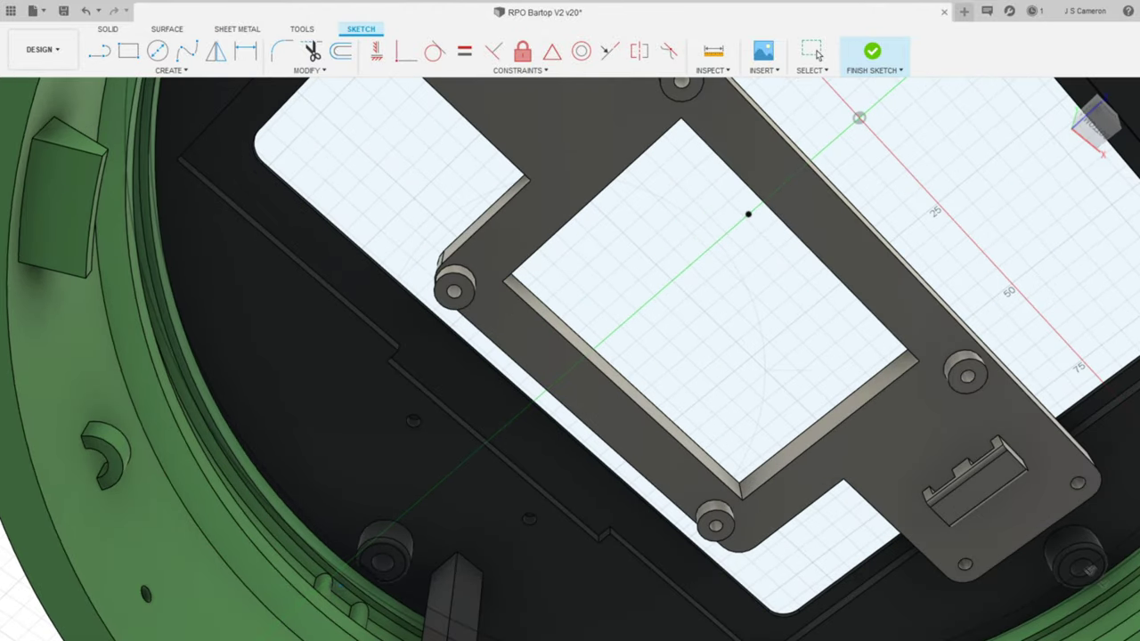
{"action": "key", "text": "Escape"}
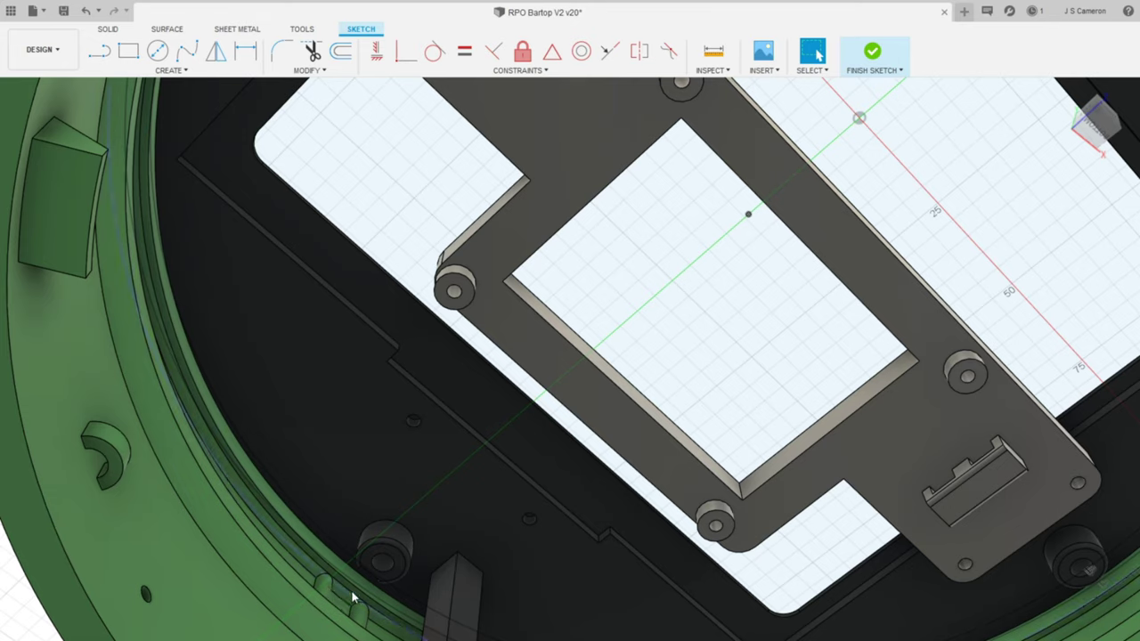
Zoom in and out on the housing underside to inspect the support tabs around the rim.
{"action": "scroll", "coordinate": [392, 570], "scroll_direction": "down", "scroll_amount": 1}
{"action": "scroll", "coordinate": [481, 468], "scroll_direction": "down", "scroll_amount": 4}
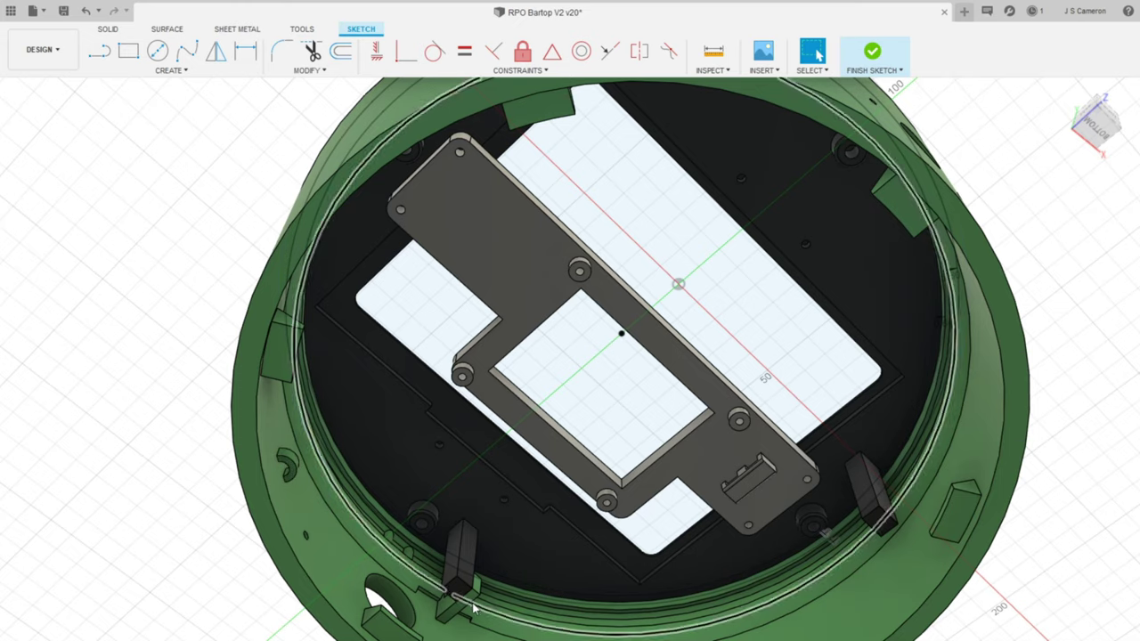
{"action": "scroll", "coordinate": [455, 593], "scroll_direction": "down", "scroll_amount": 2}
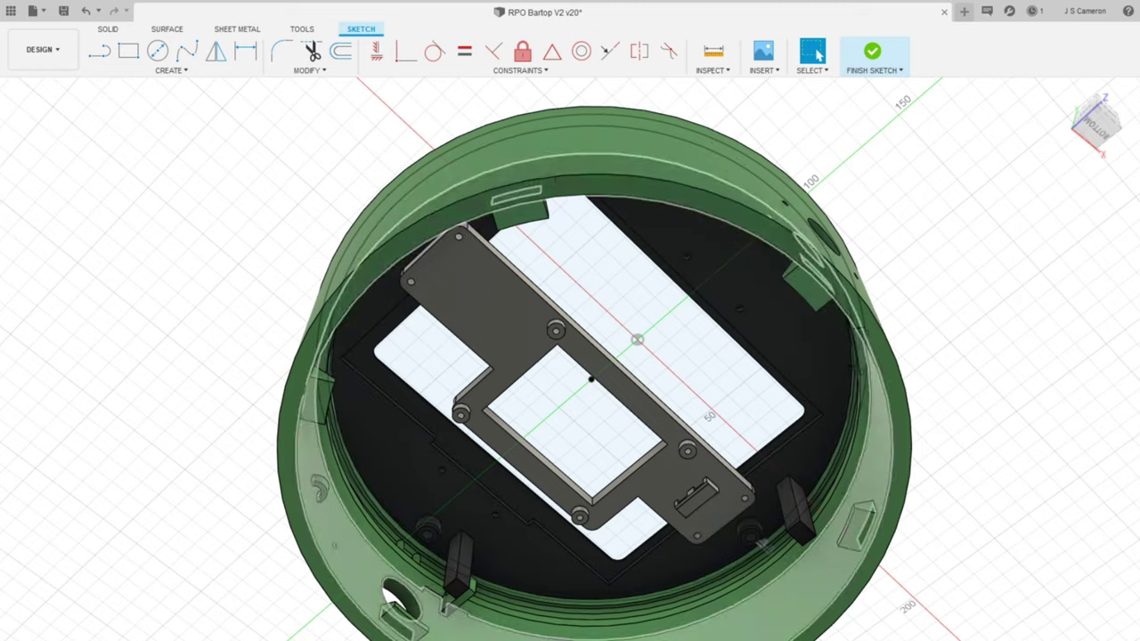
{"action": "left_click", "coordinate": [818, 54]}
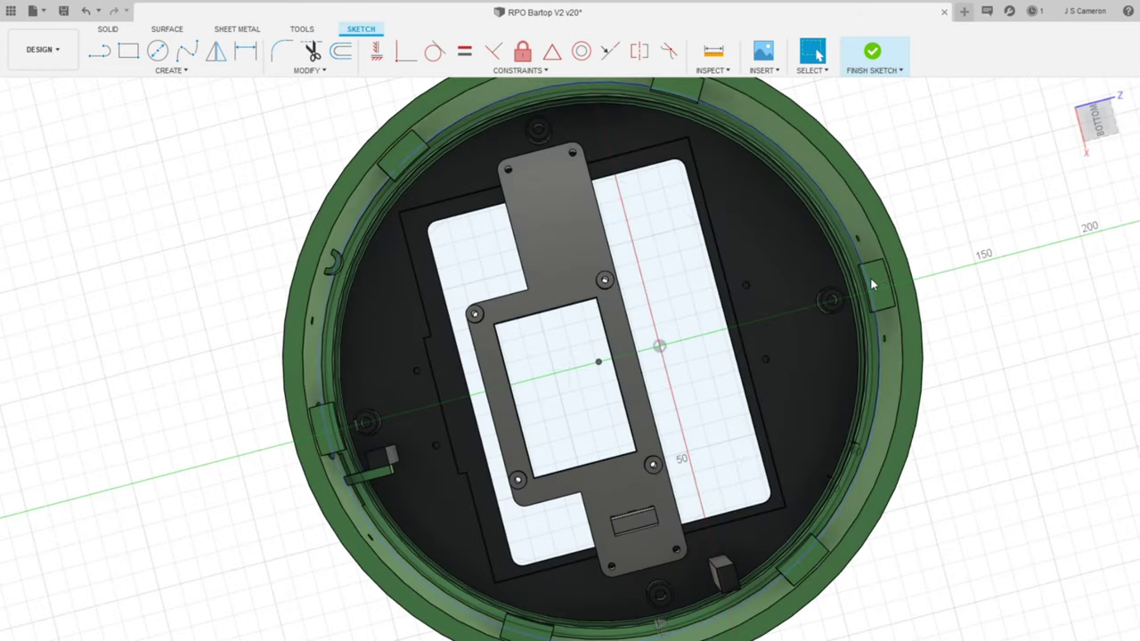
{"action": "scroll", "coordinate": [902, 291], "scroll_direction": "up", "scroll_amount": 3}
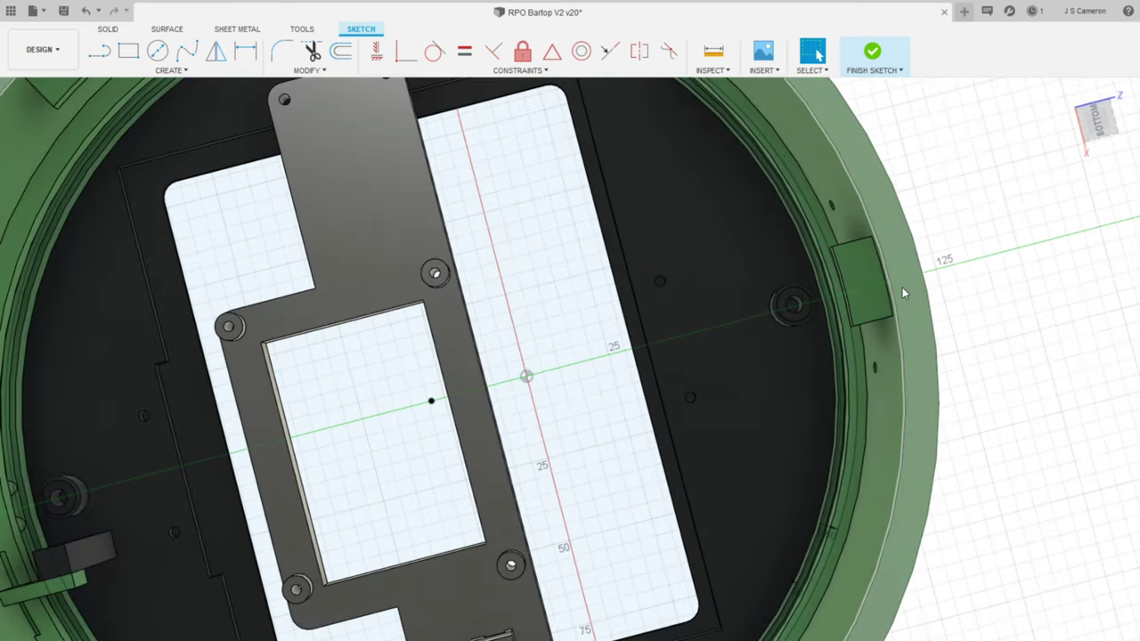
{"action": "scroll", "coordinate": [902, 287], "scroll_direction": "up", "scroll_amount": 3}
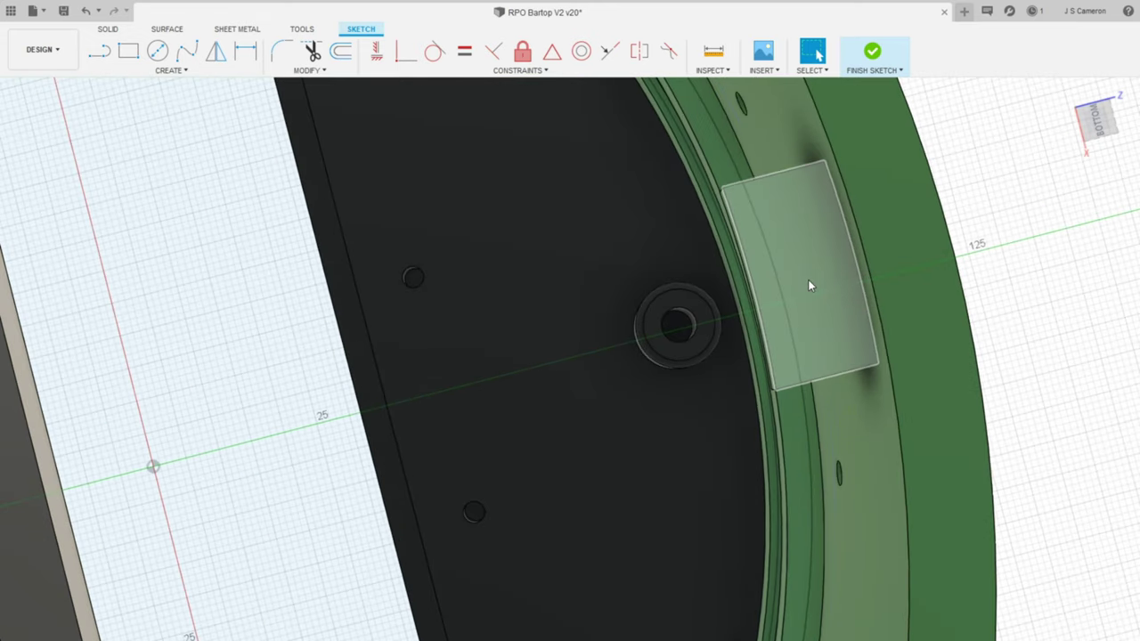
{"action": "scroll", "coordinate": [809, 283], "scroll_direction": "down", "scroll_amount": 3}
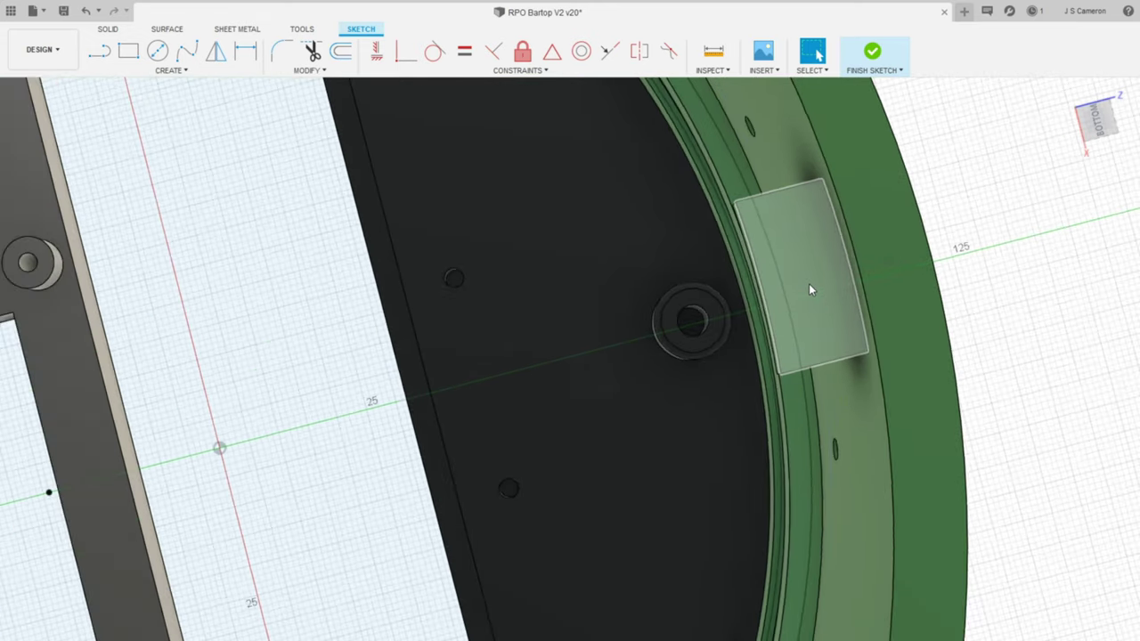
{"action": "scroll", "coordinate": [810, 293], "scroll_direction": "down", "scroll_amount": 8}
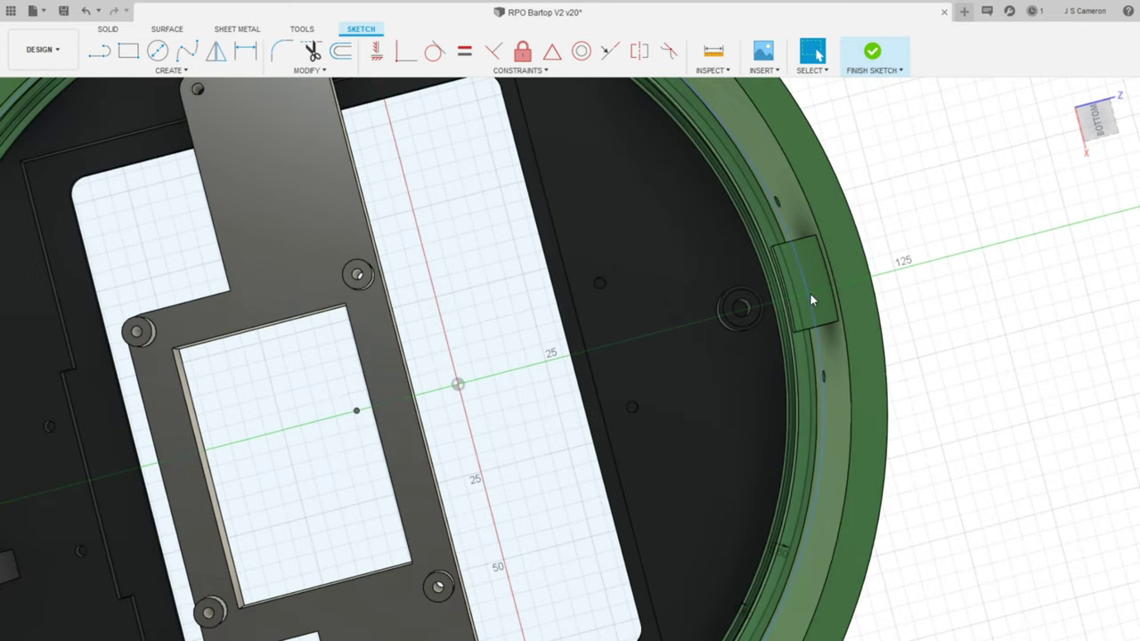
{"action": "scroll", "coordinate": [757, 196], "scroll_direction": "up", "scroll_amount": 2}
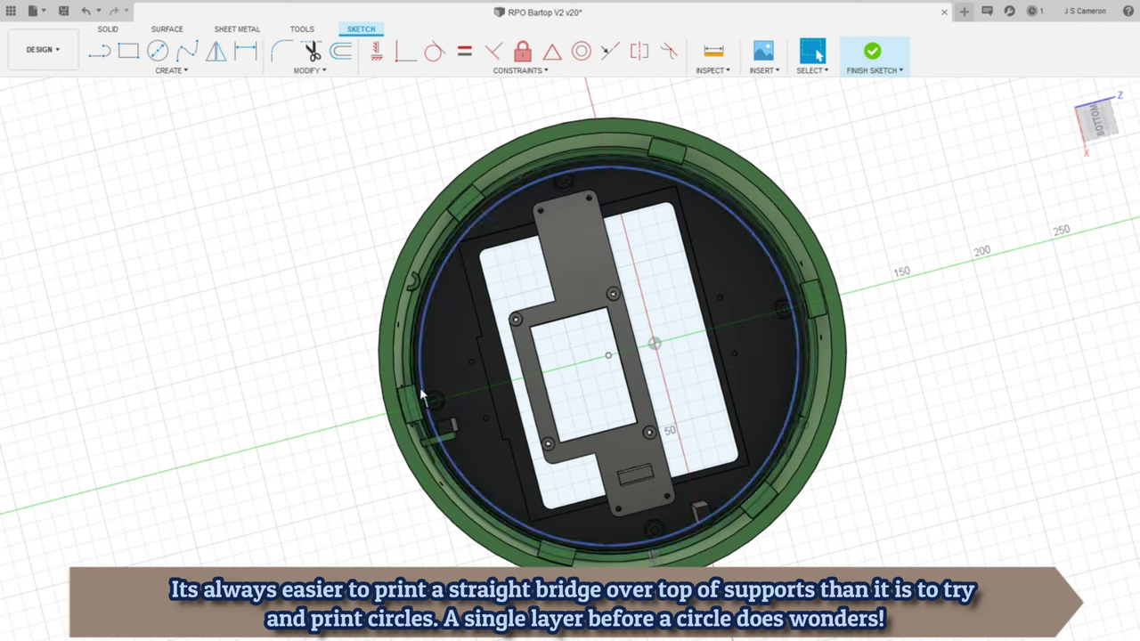
{"action": "scroll", "coordinate": [409, 407], "scroll_direction": "up", "scroll_amount": 3}
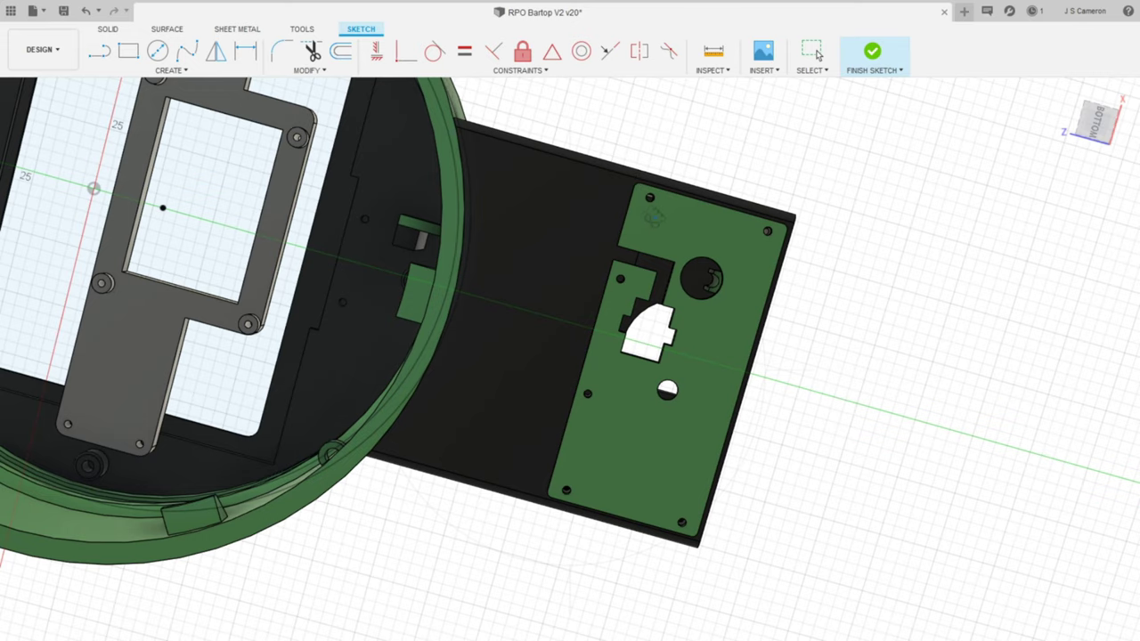
Orbit around the mount box until its large round side hole faces the viewer above the board.
{"action": "middle_click_drag", "start_coordinate": [653, 217], "coordinate": [546, 256], "text": "shift"}
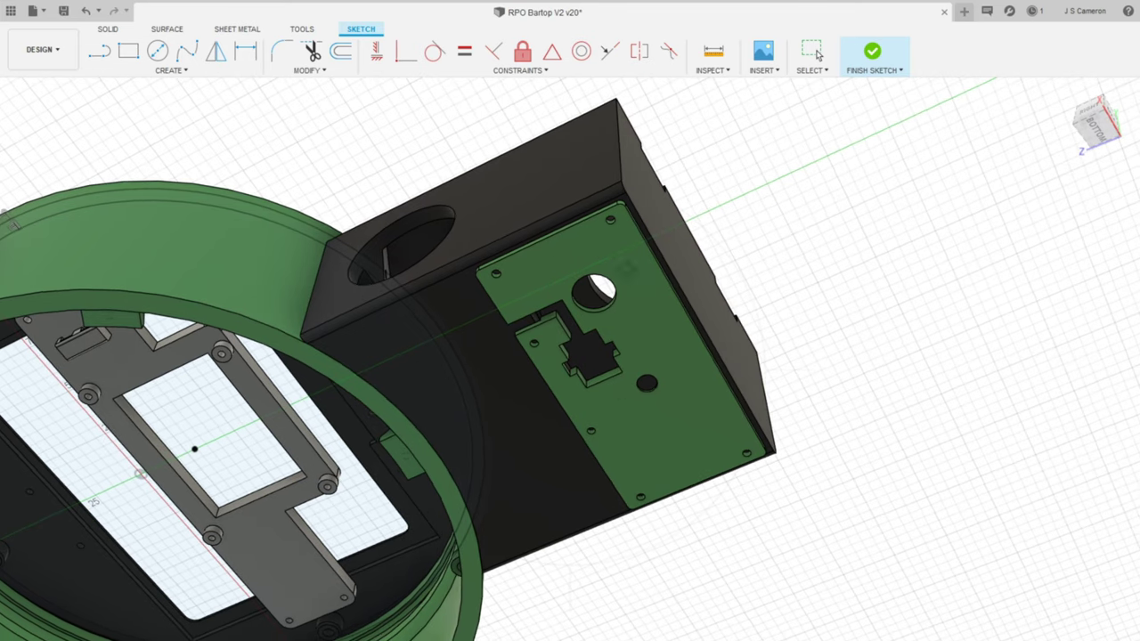
{"action": "middle_click_drag", "start_coordinate": [651, 357], "coordinate": [655, 343], "text": "shift"}
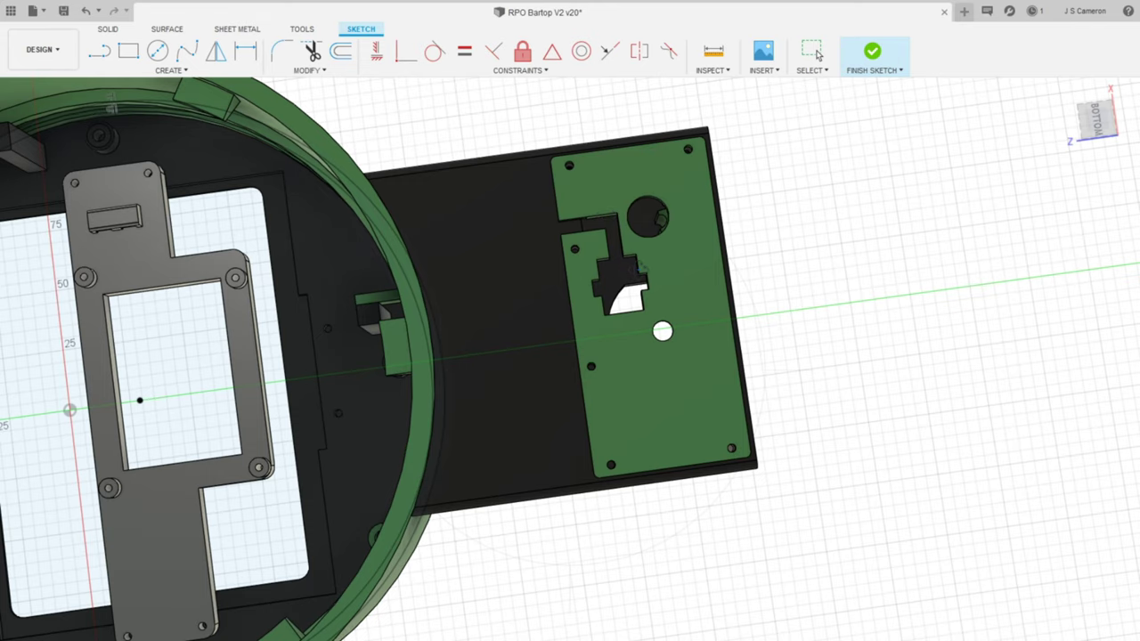
{"action": "mouse_move", "coordinate": [634, 284]}
{"action": "middle_mouse_down", "text": "shift"}
{"action": "mouse_move", "coordinate": [624, 295]}
{"action": "mouse_move", "coordinate": [632, 299]}
{"action": "middle_mouse_up", "text": "shift"}
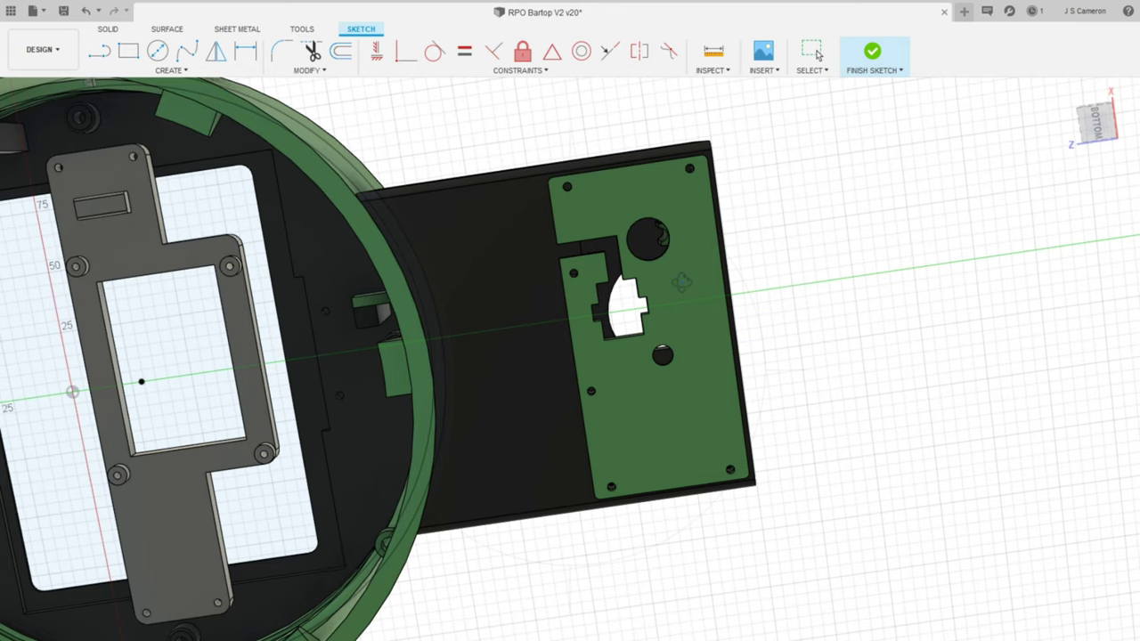
{"action": "middle_click_drag", "start_coordinate": [681, 282], "coordinate": [679, 282], "text": "shift"}
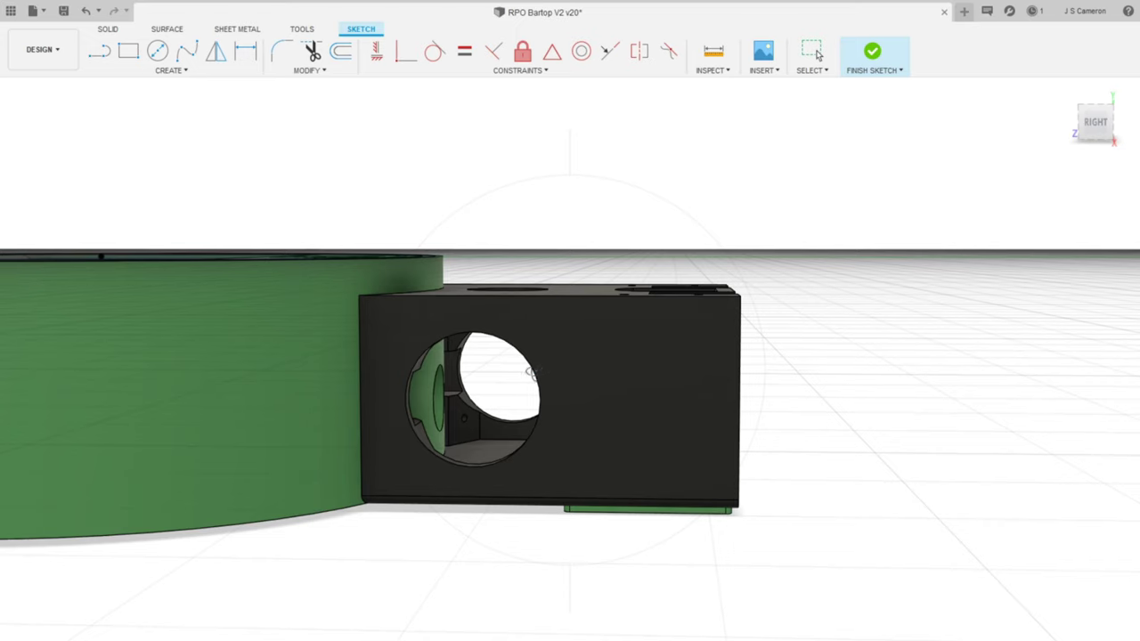
Orbit from the side view over the top and around to a full view of the cabinet.
{"action": "middle_click_drag", "start_coordinate": [545, 366], "coordinate": [560, 356], "text": "shift"}
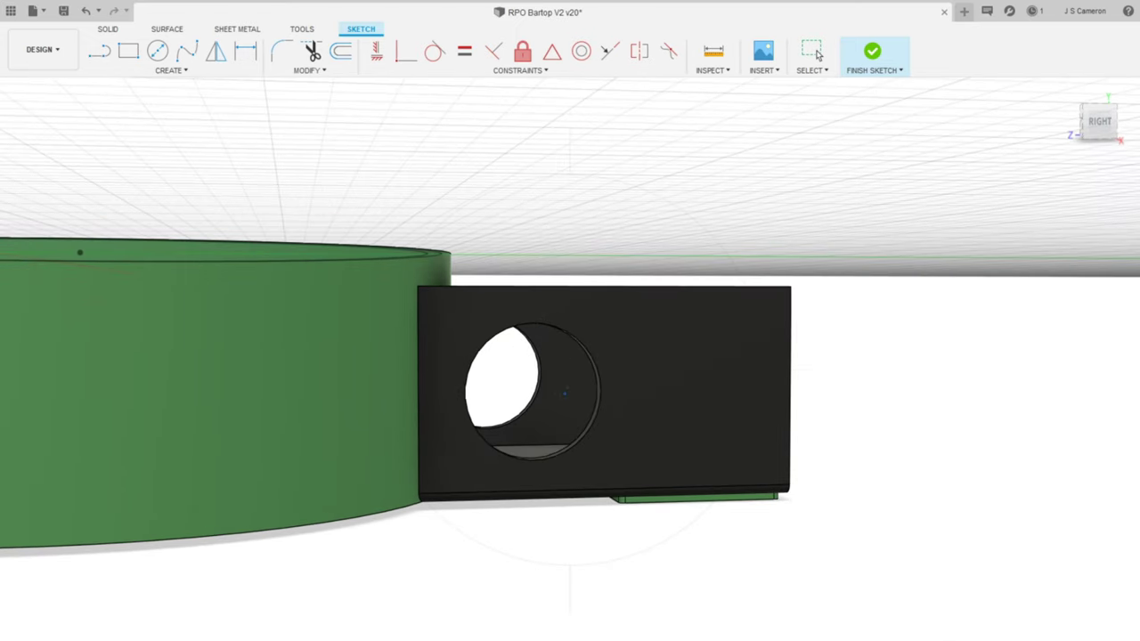
{"action": "middle_click_drag", "start_coordinate": [562, 356], "coordinate": [741, 365], "text": "shift"}
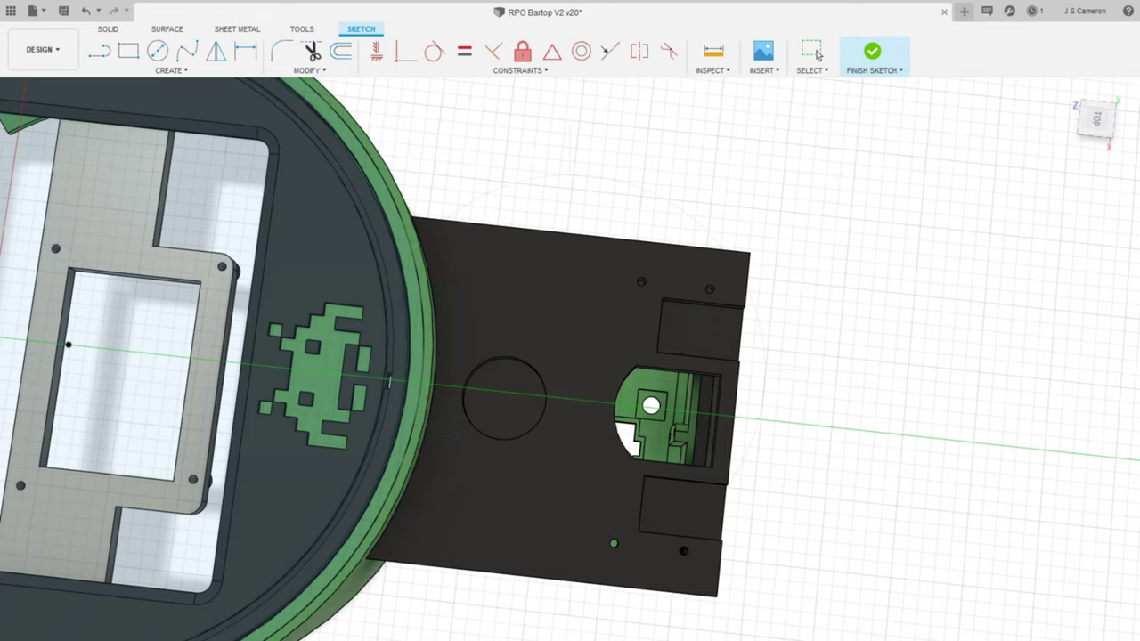
{"action": "middle_click_drag", "start_coordinate": [562, 331], "coordinate": [554, 188], "text": "shift"}
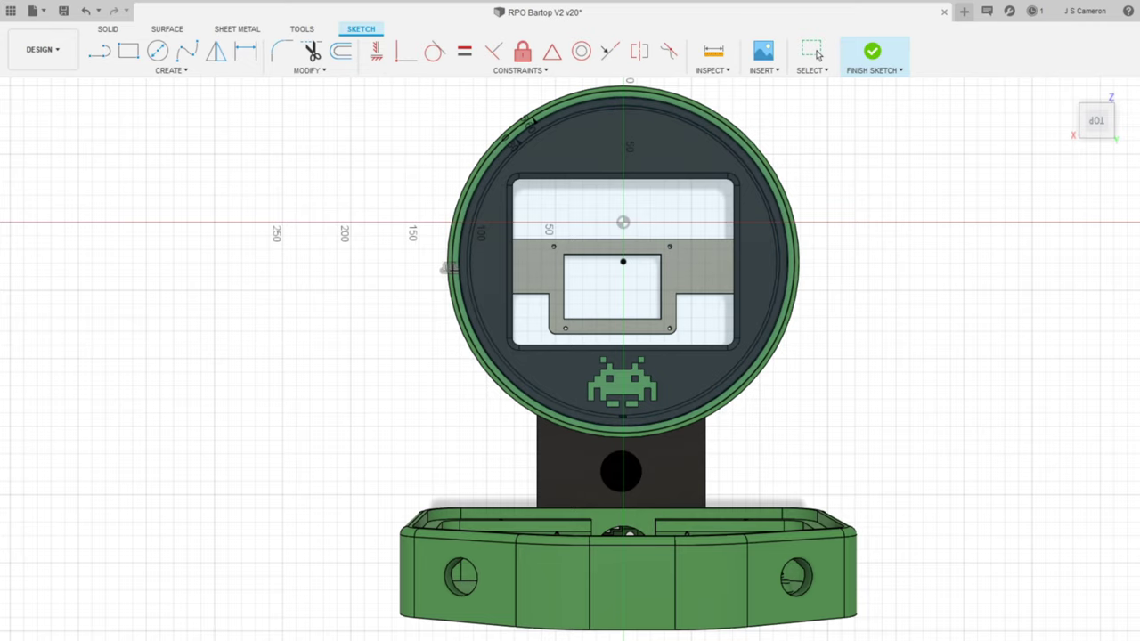
Zoom into the green base tray and orbit to examine its two slots, semicircular notch and screw posts.
{"action": "middle_click_drag", "start_coordinate": [624, 545], "coordinate": [551, 563]}
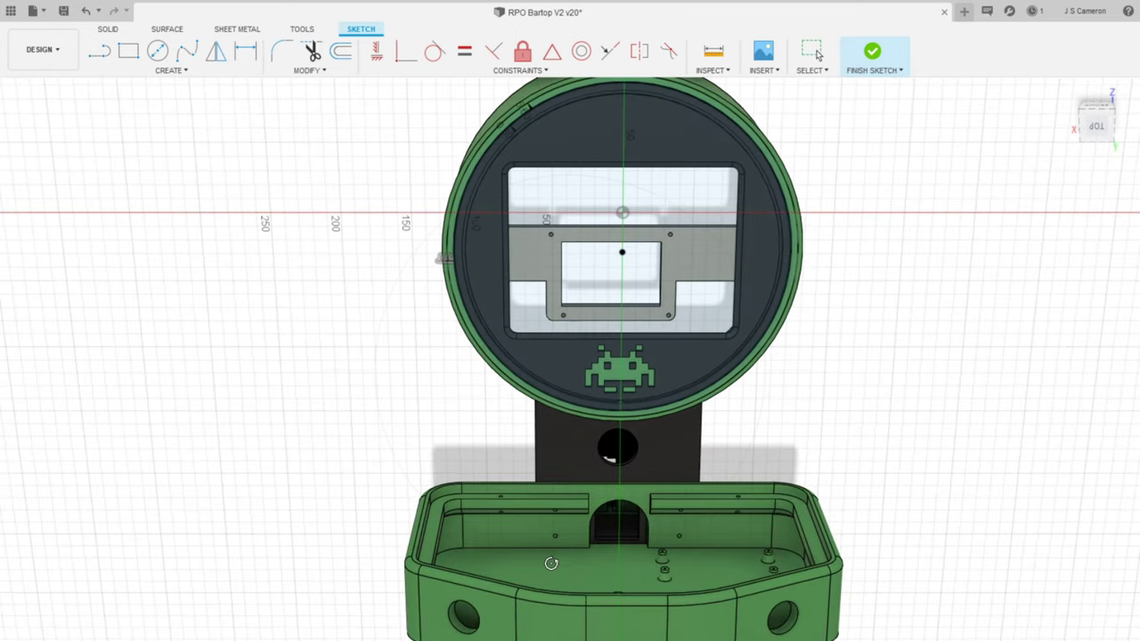
{"action": "scroll", "coordinate": [547, 540], "scroll_direction": "up", "scroll_amount": 8}
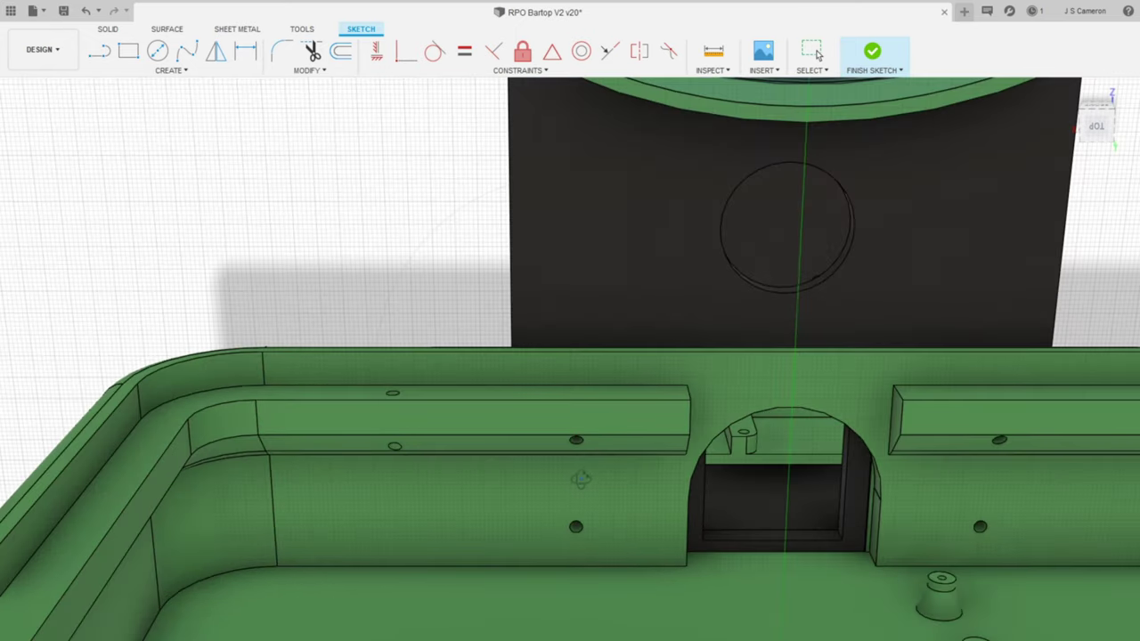
{"action": "middle_click_drag", "start_coordinate": [580, 479], "coordinate": [560, 463], "text": "shift"}
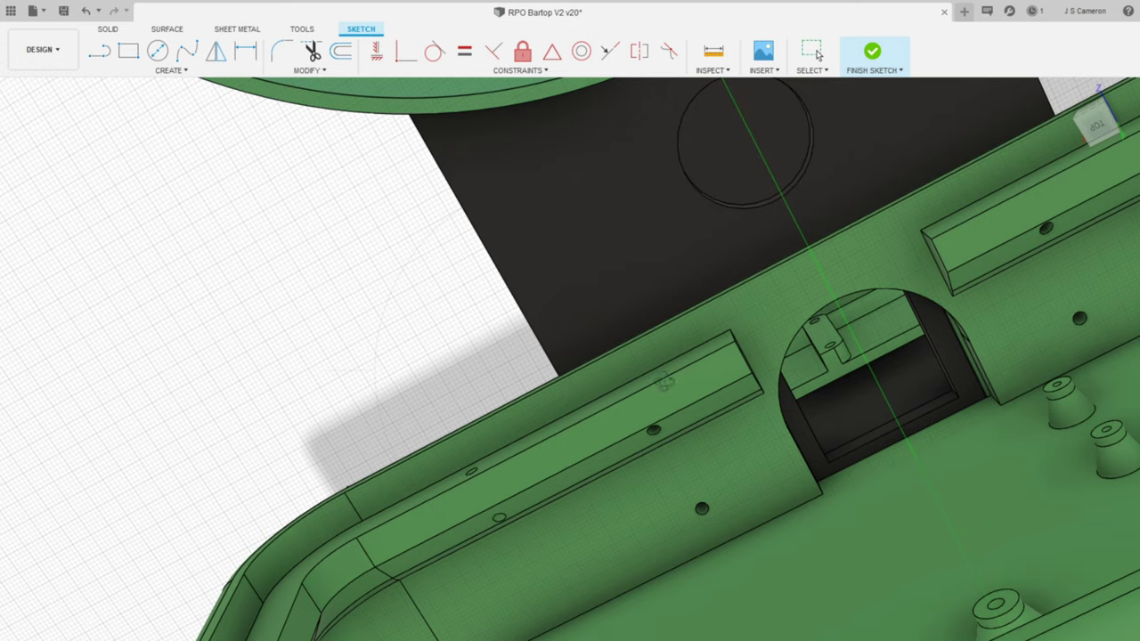
{"action": "key", "text": "Escape"}
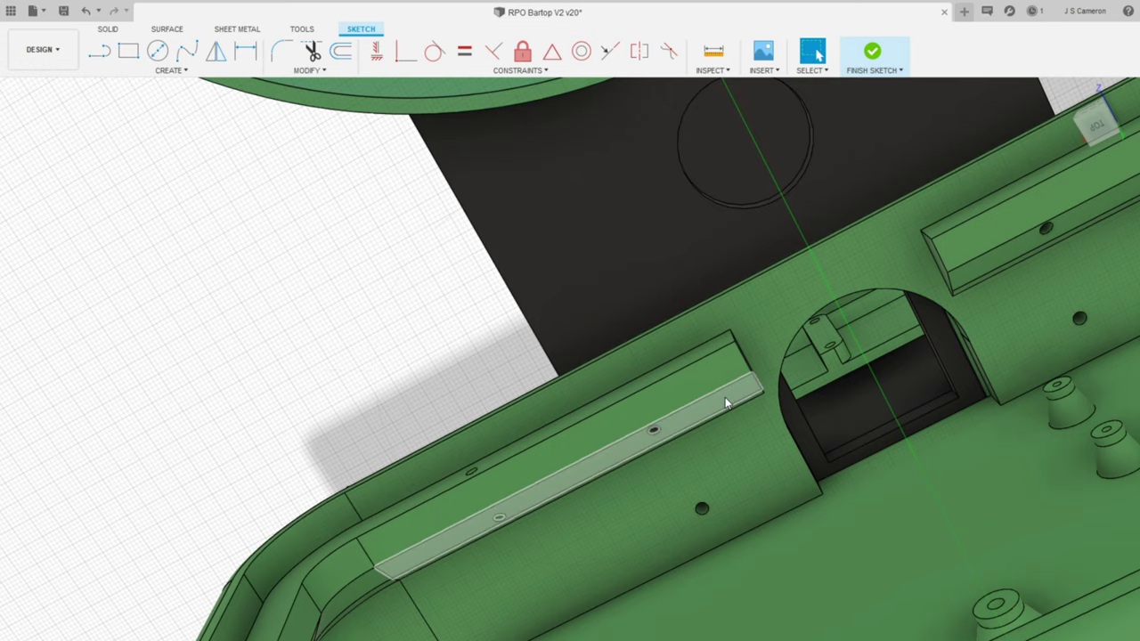
{"action": "scroll", "coordinate": [725, 397], "scroll_direction": "up", "scroll_amount": 5}
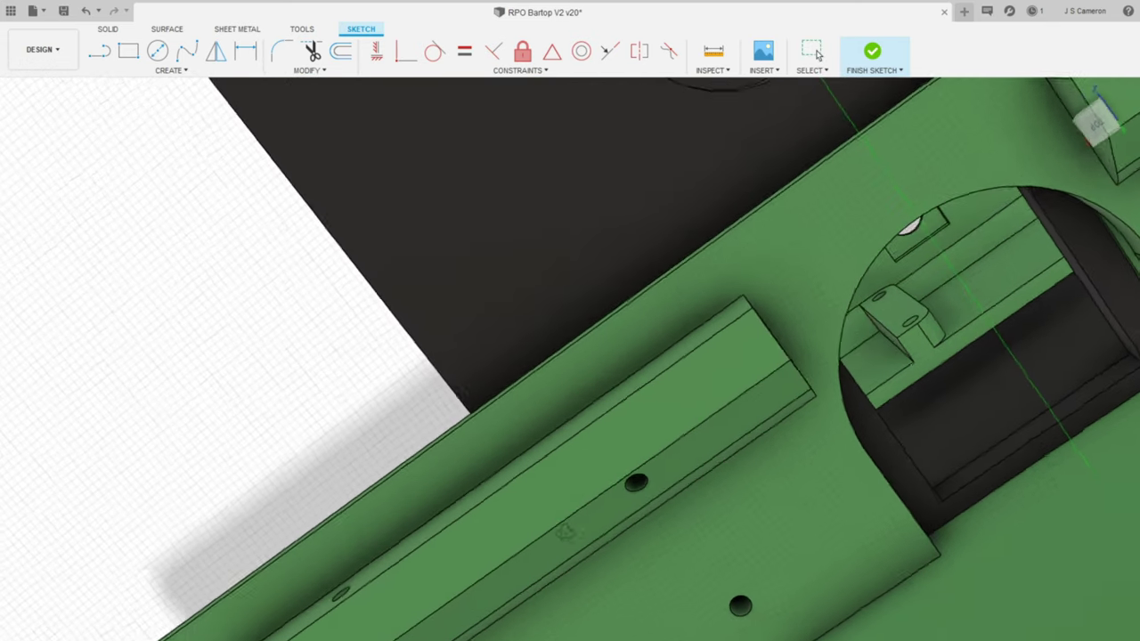
{"action": "middle_click_drag", "start_coordinate": [567, 532], "coordinate": [729, 334], "text": "shift"}
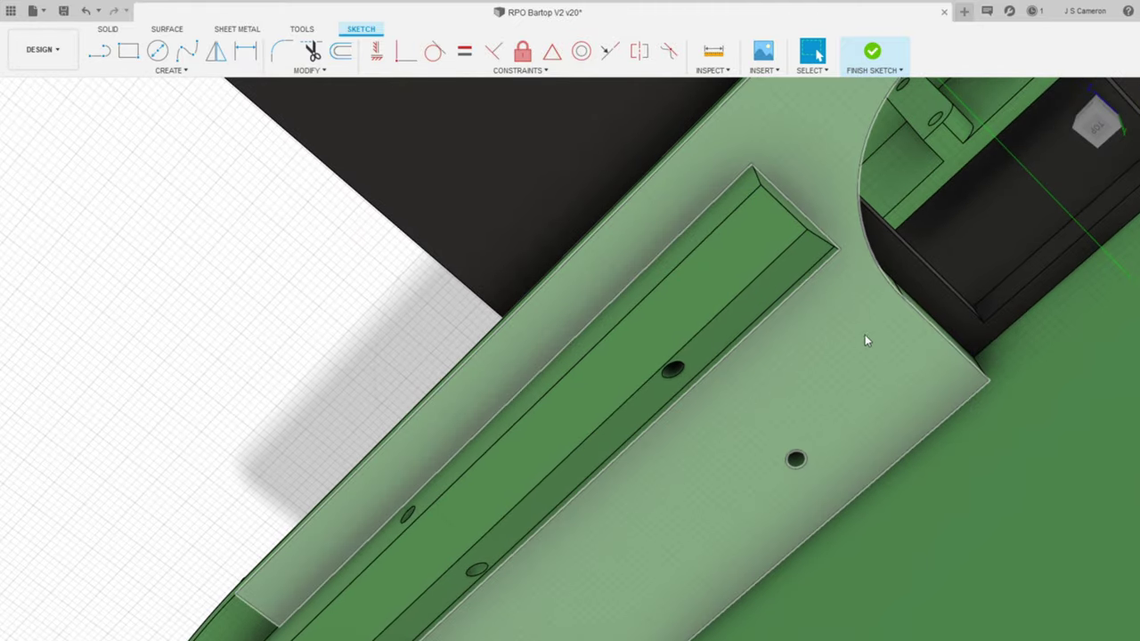
{"action": "scroll", "coordinate": [763, 354], "scroll_direction": "down", "scroll_amount": 5}
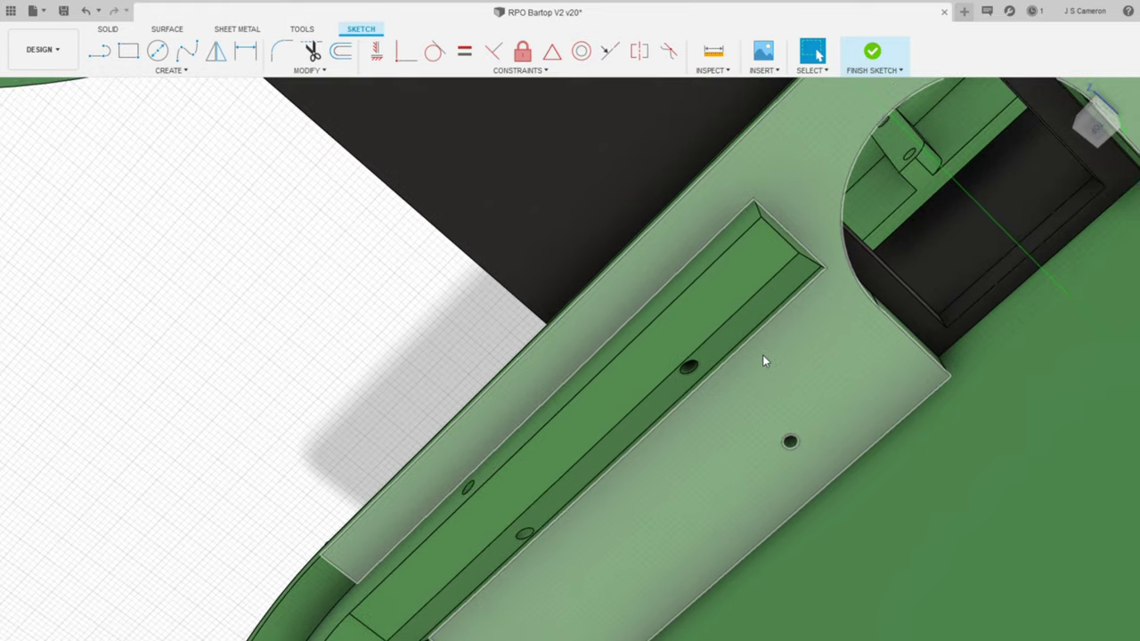
{"action": "scroll", "coordinate": [766, 365], "scroll_direction": "down", "scroll_amount": 2}
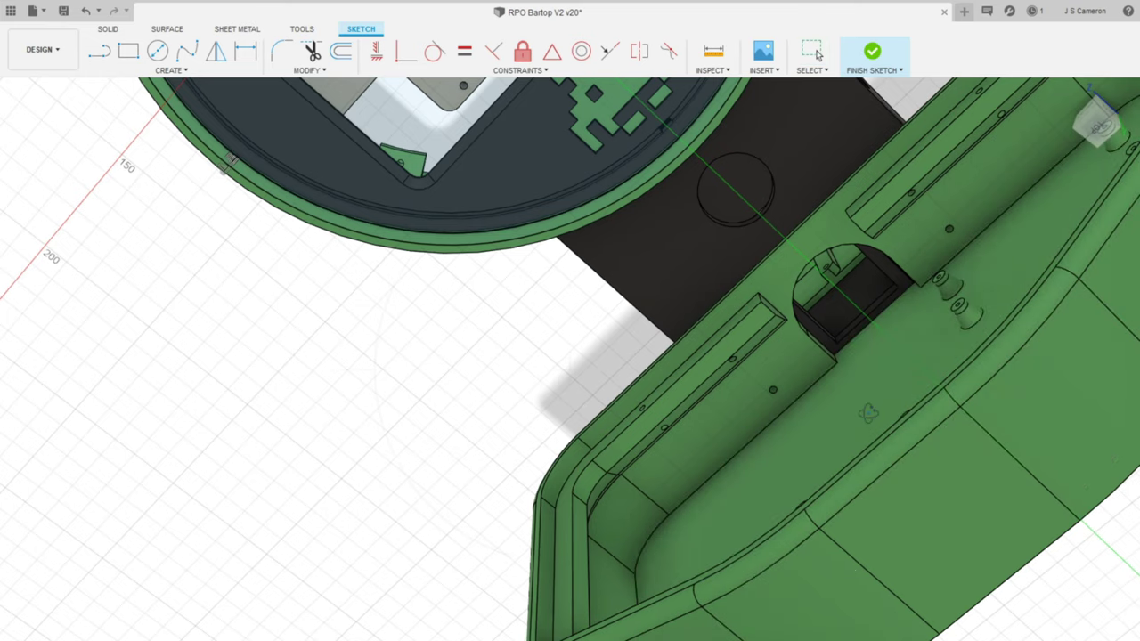
{"action": "middle_click_drag", "start_coordinate": [869, 414], "coordinate": [863, 534], "text": "shift"}
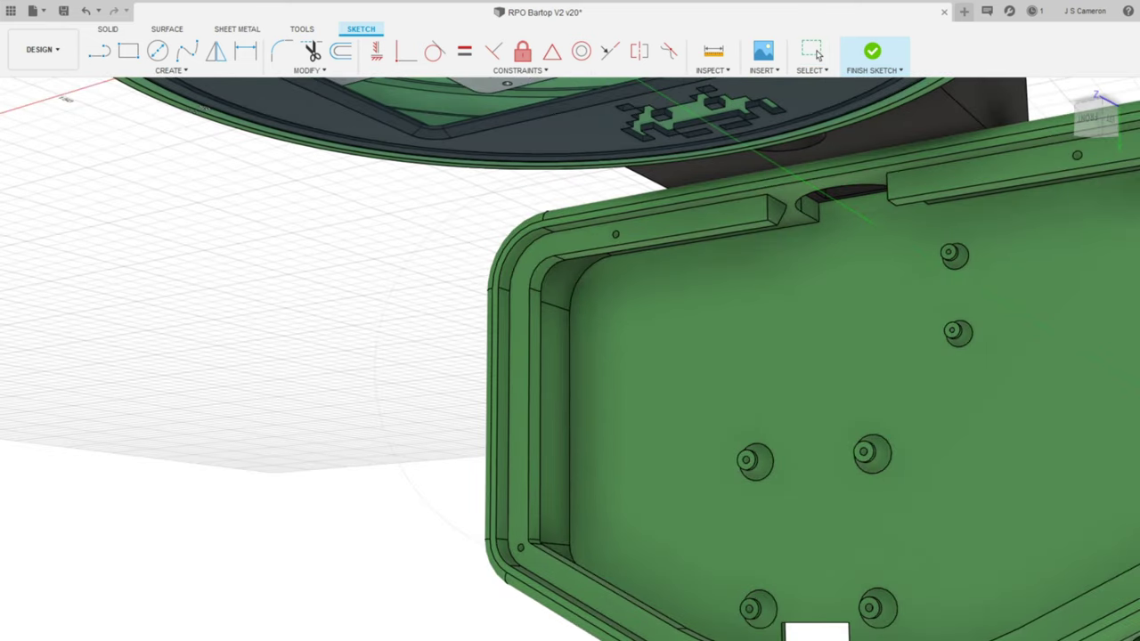
Orbit past the tray and zoom out to show the joystick recess, six button holes and fan grille.
{"action": "middle_click_drag", "start_coordinate": [746, 474], "coordinate": [712, 395], "text": "shift"}
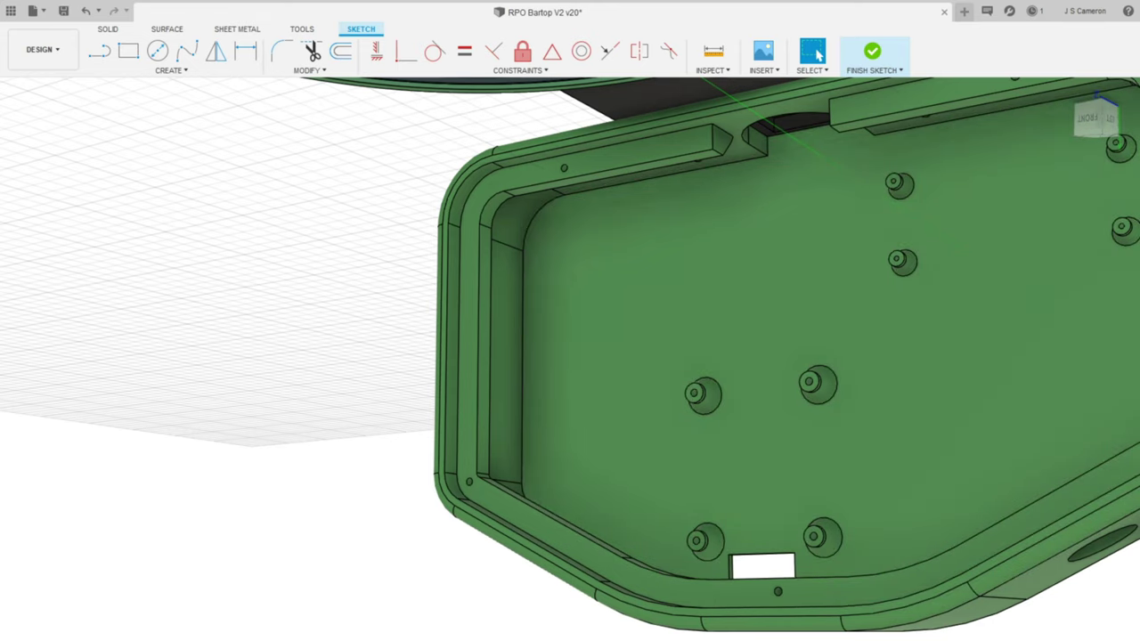
{"action": "middle_click_drag", "start_coordinate": [559, 603], "coordinate": [466, 540], "text": "shift"}
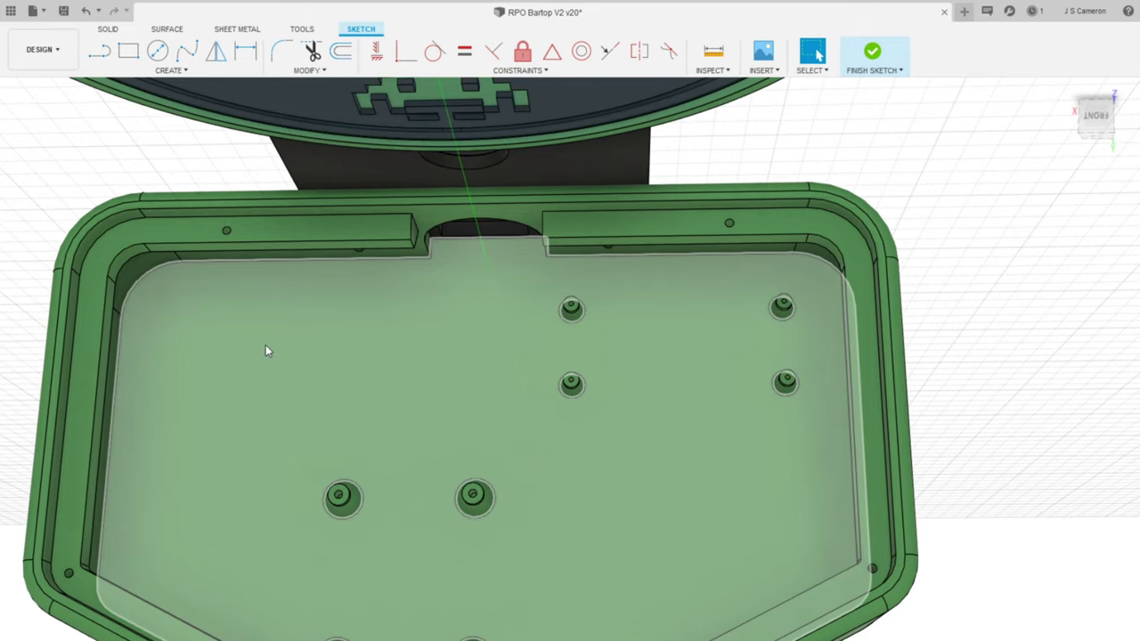
{"action": "scroll", "coordinate": [457, 406], "scroll_direction": "down", "scroll_amount": 3}
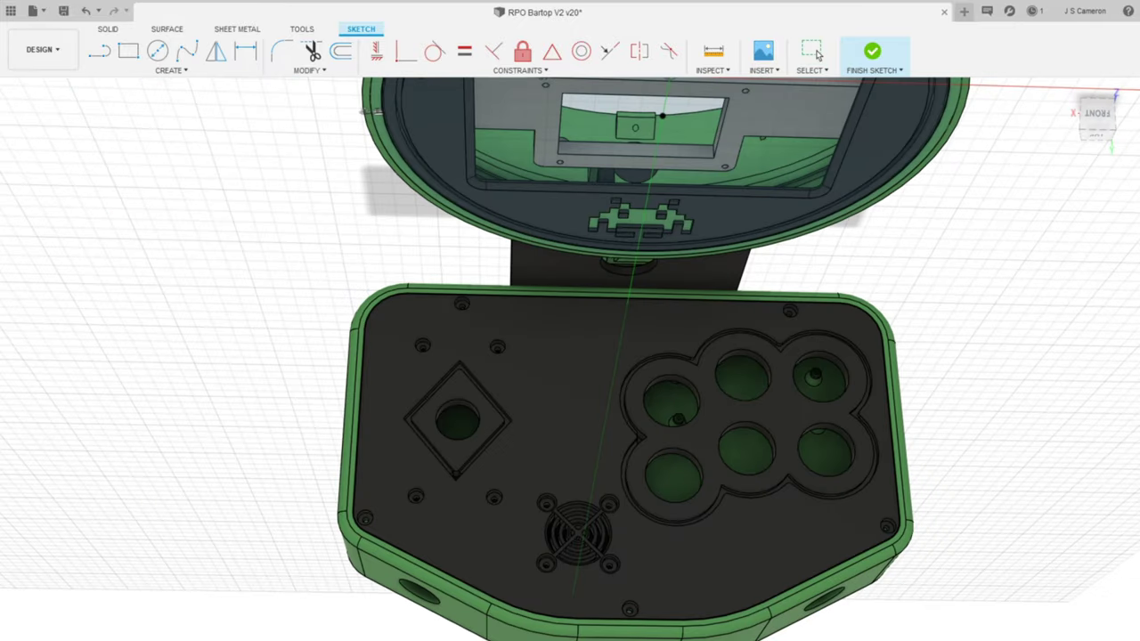
{"action": "middle_click_drag", "start_coordinate": [437, 328], "coordinate": [424, 326]}
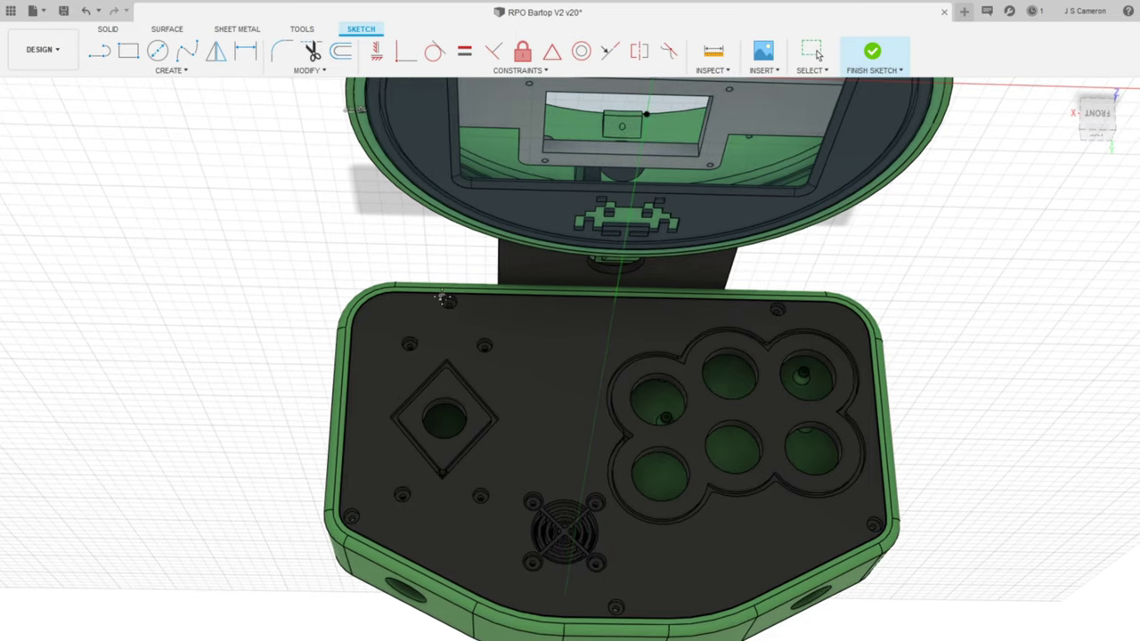
{"action": "scroll", "coordinate": [446, 299], "scroll_direction": "up", "scroll_amount": 8}
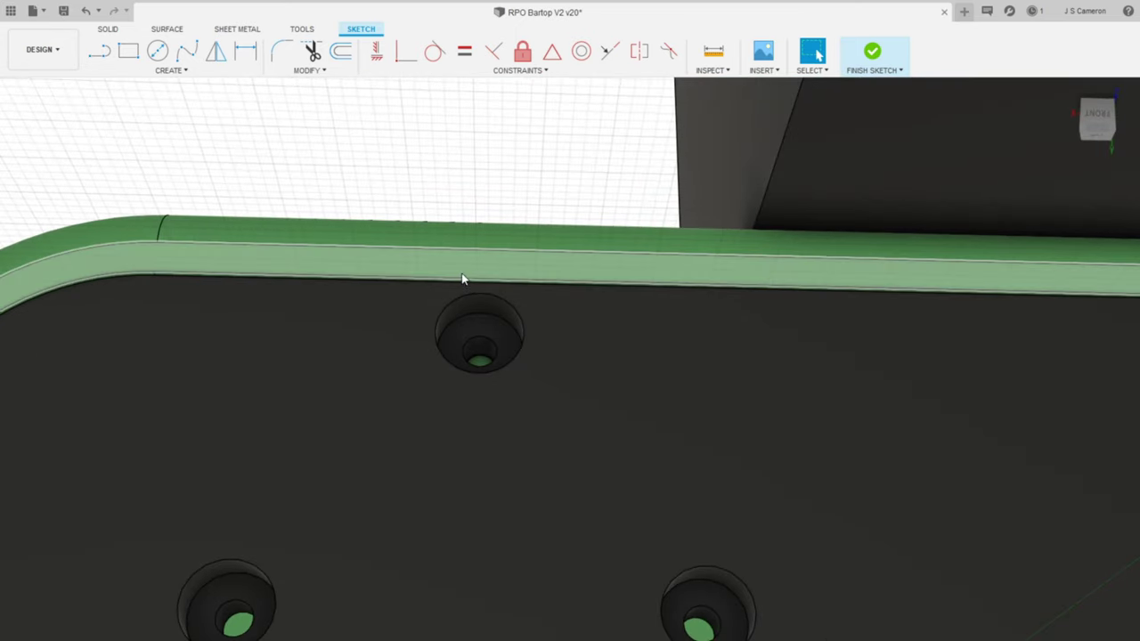
{"action": "scroll", "coordinate": [482, 374], "scroll_direction": "down", "scroll_amount": 5}
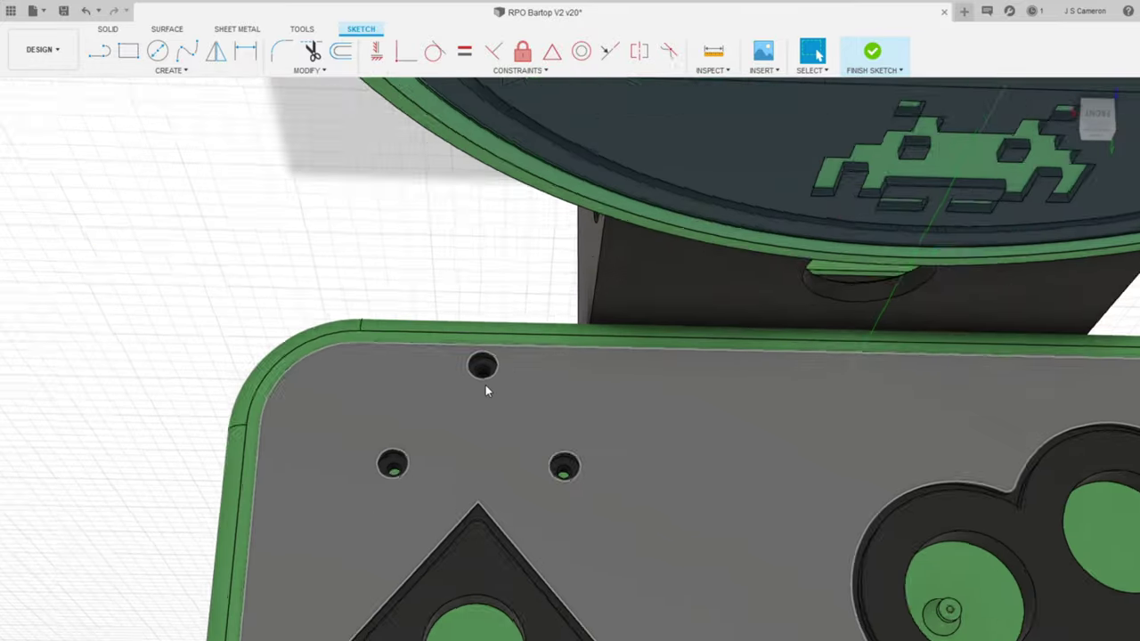
{"action": "scroll", "coordinate": [485, 385], "scroll_direction": "down", "scroll_amount": 3}
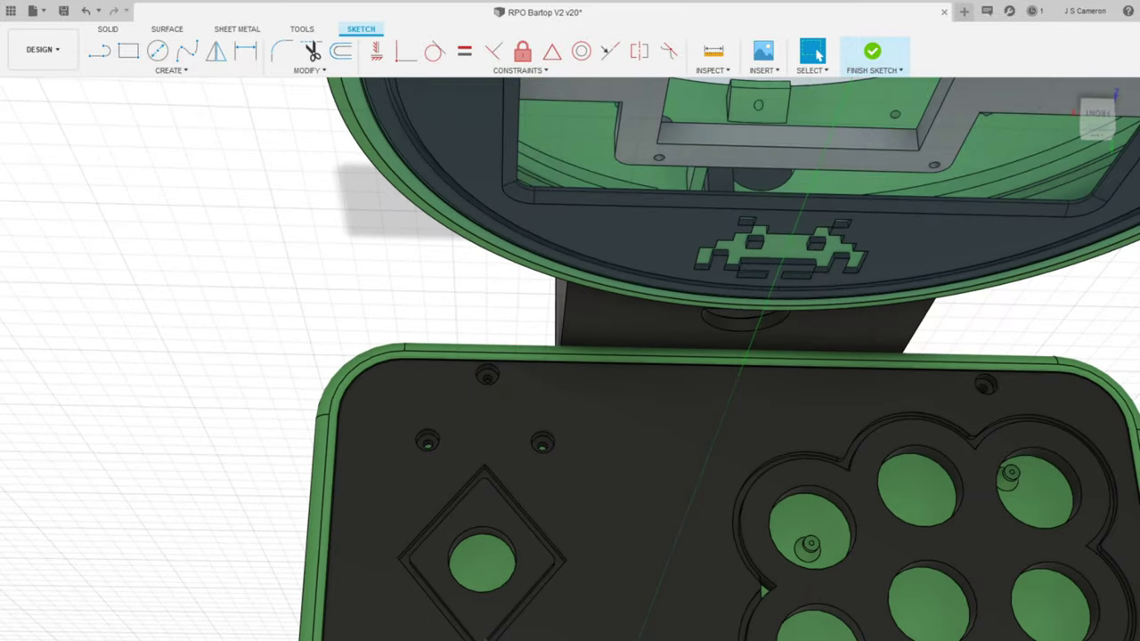
{"action": "middle_click_drag", "start_coordinate": [623, 356], "coordinate": [534, 398], "text": "shift"}
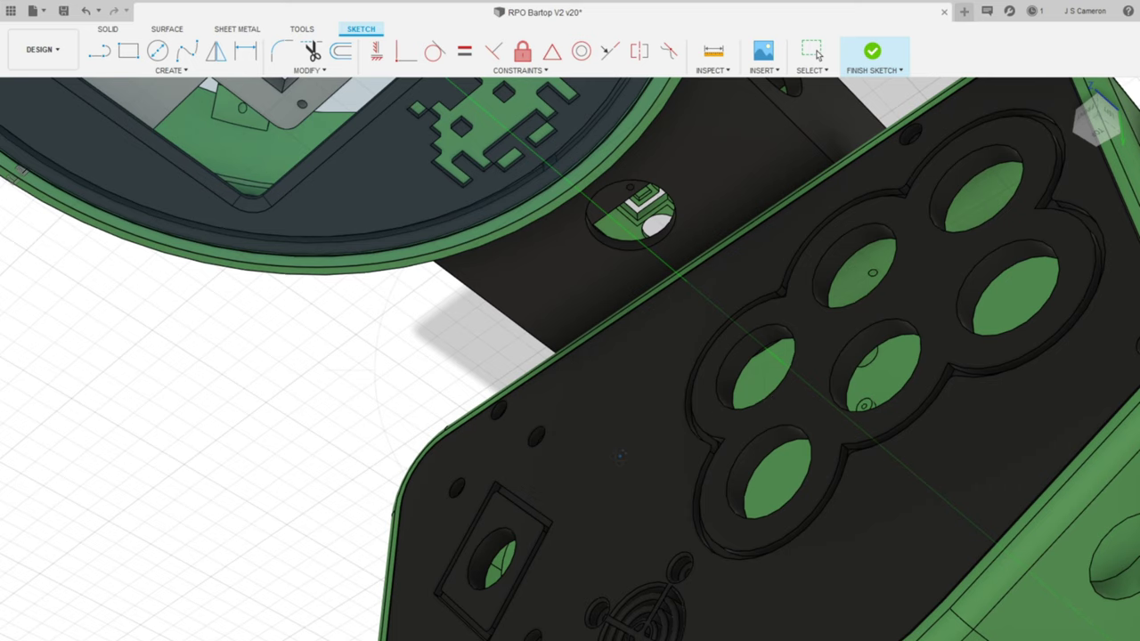
{"action": "scroll", "coordinate": [570, 357], "scroll_direction": "down", "scroll_amount": 5}
{"action": "middle_click_drag", "start_coordinate": [570, 357], "coordinate": [615, 312], "text": "shift"}
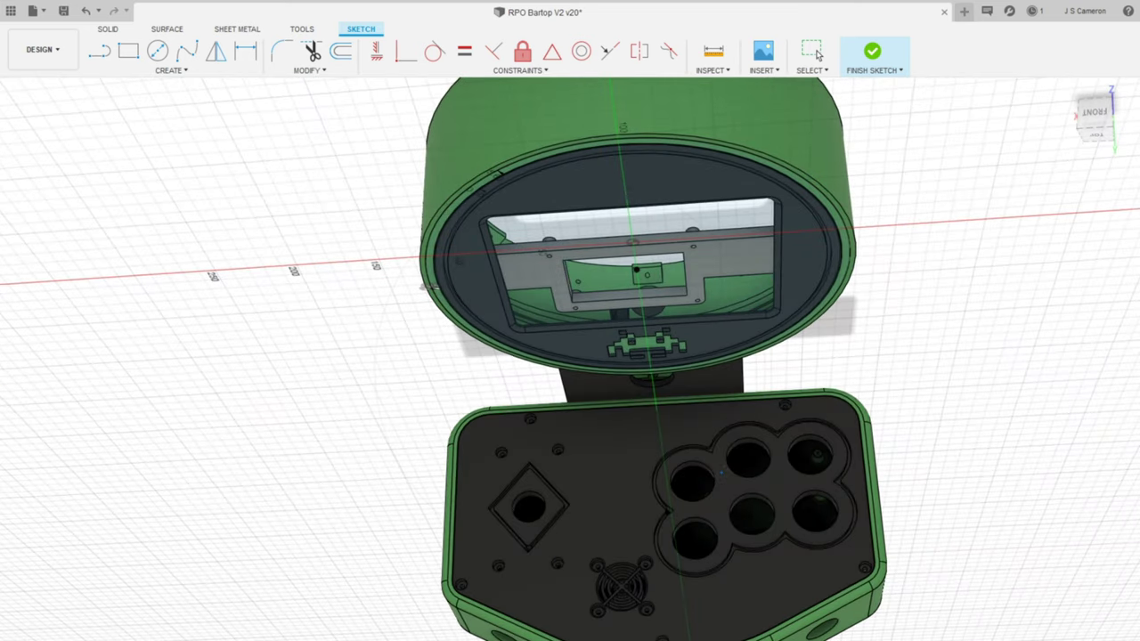
{"action": "key", "text": "Escape"}
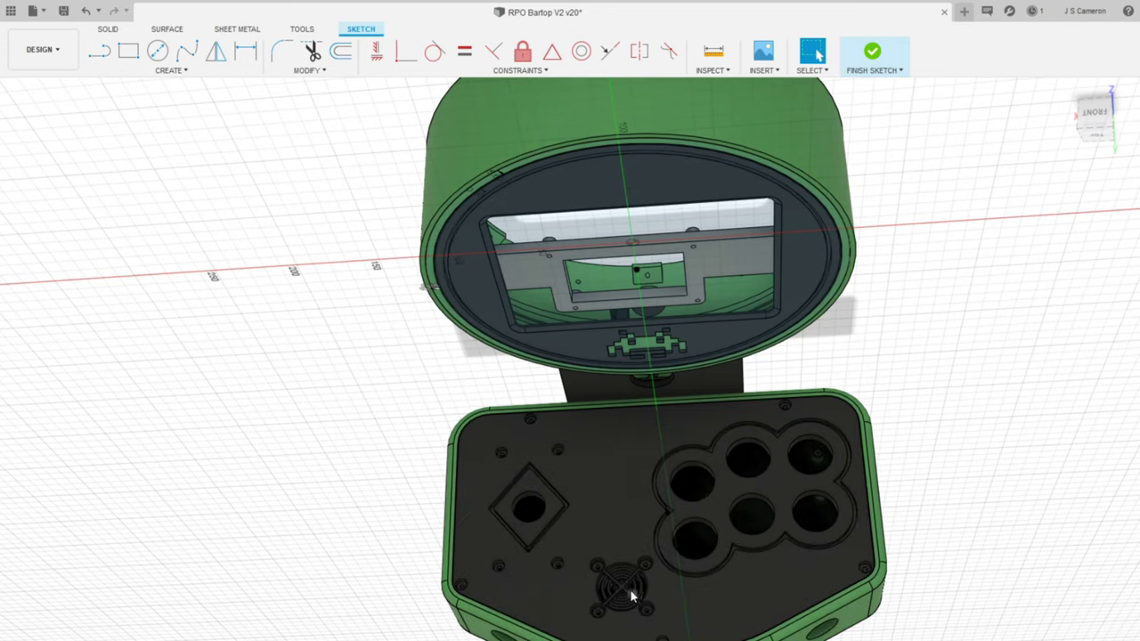
{"action": "scroll", "coordinate": [636, 585], "scroll_direction": "up", "scroll_amount": 6}
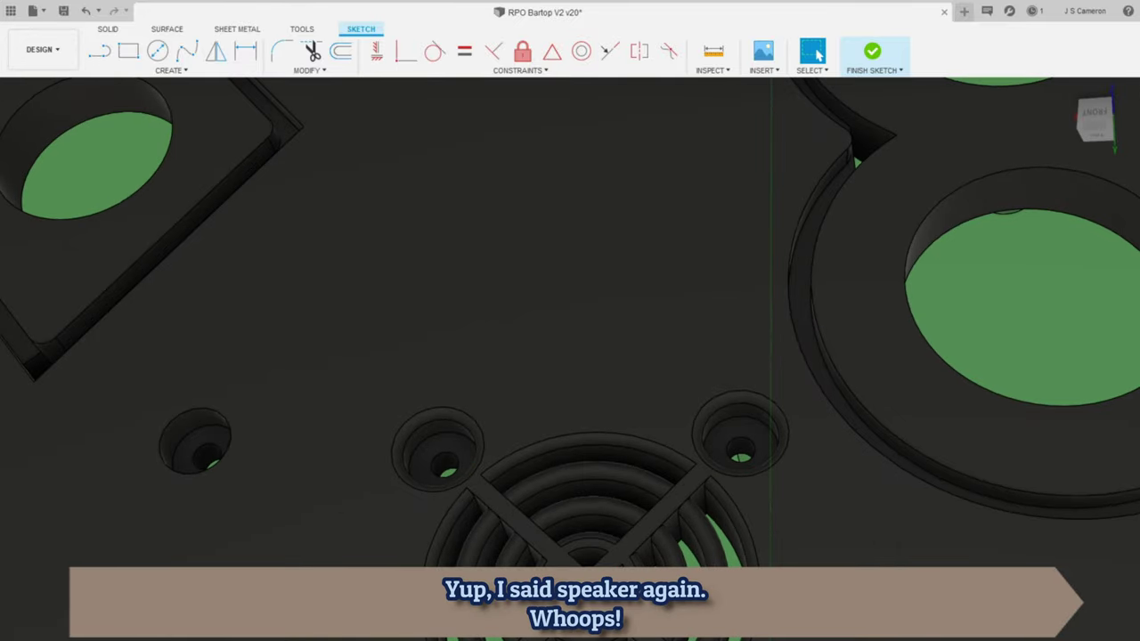
{"action": "middle_click_drag", "start_coordinate": [570, 579], "coordinate": [493, 275]}
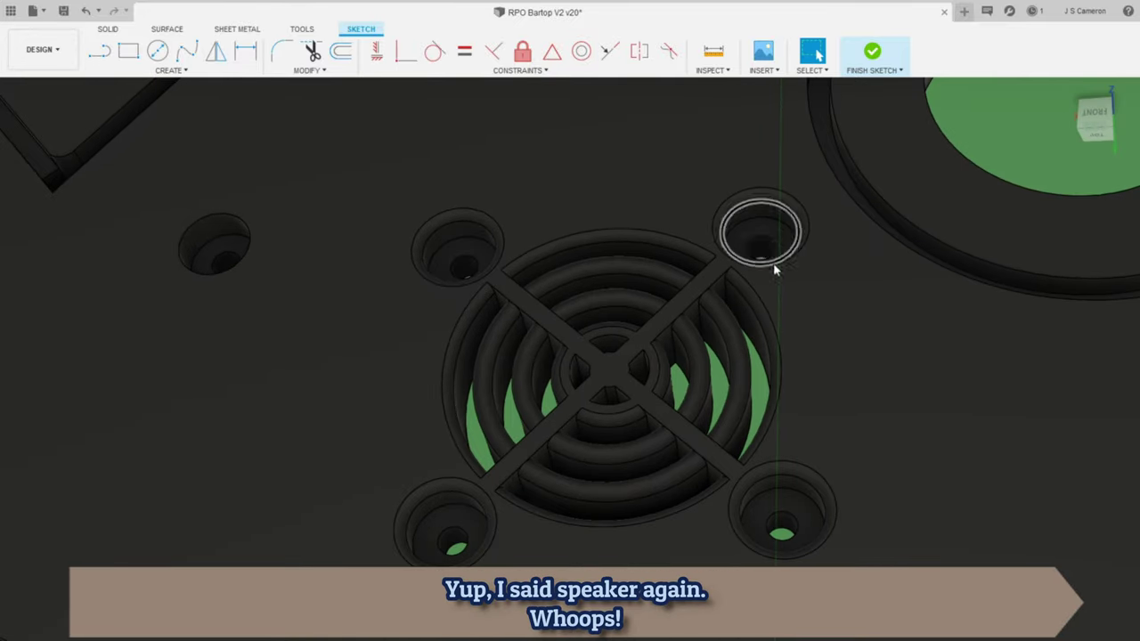
{"action": "scroll", "coordinate": [775, 268], "scroll_direction": "down", "scroll_amount": 8}
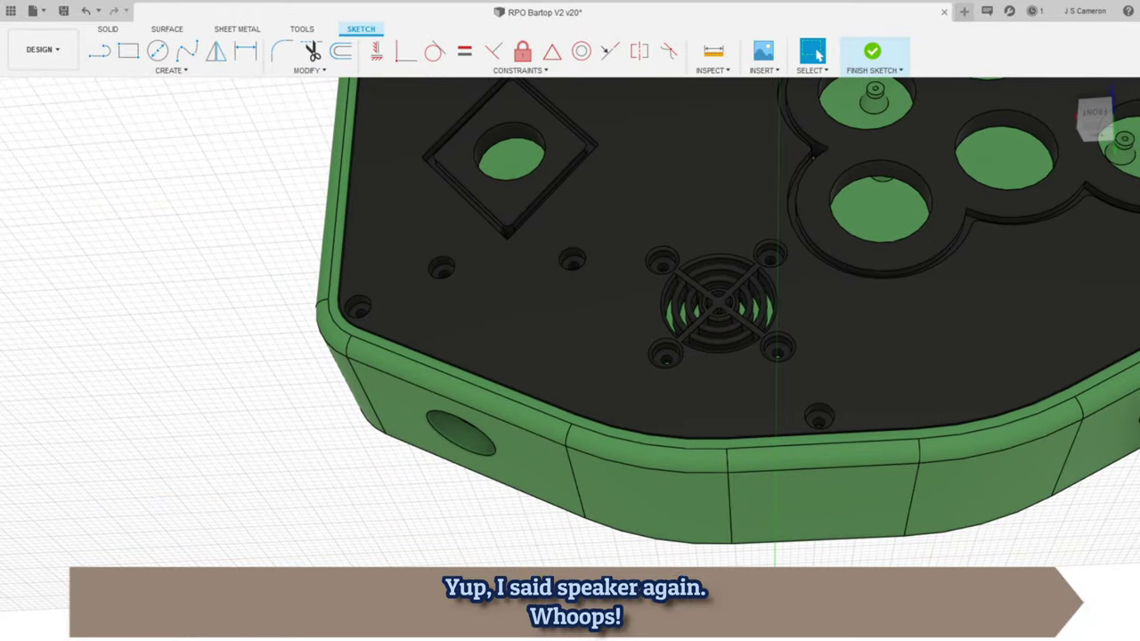
{"action": "middle_click_drag", "start_coordinate": [586, 635], "coordinate": [650, 315], "text": "shift"}
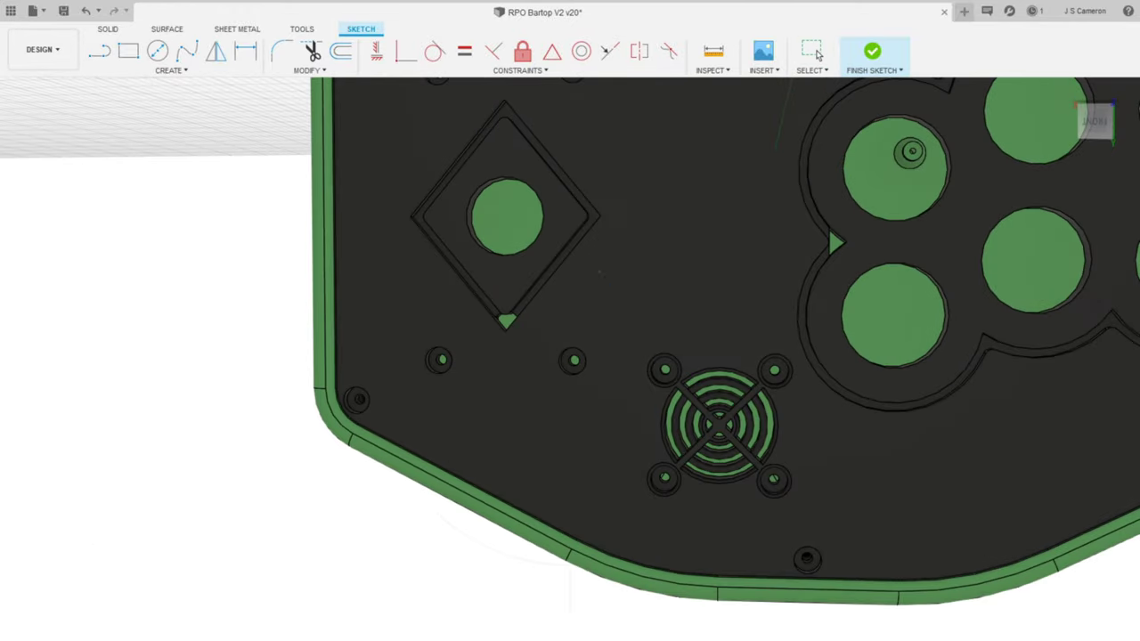
{"action": "left_click", "coordinate": [816, 53]}
{"action": "mouse_move", "coordinate": [813, 356]}
{"action": "middle_mouse_down"}
{"action": "mouse_move", "coordinate": [699, 389]}
{"action": "mouse_move", "coordinate": [545, 475]}
{"action": "middle_mouse_up"}
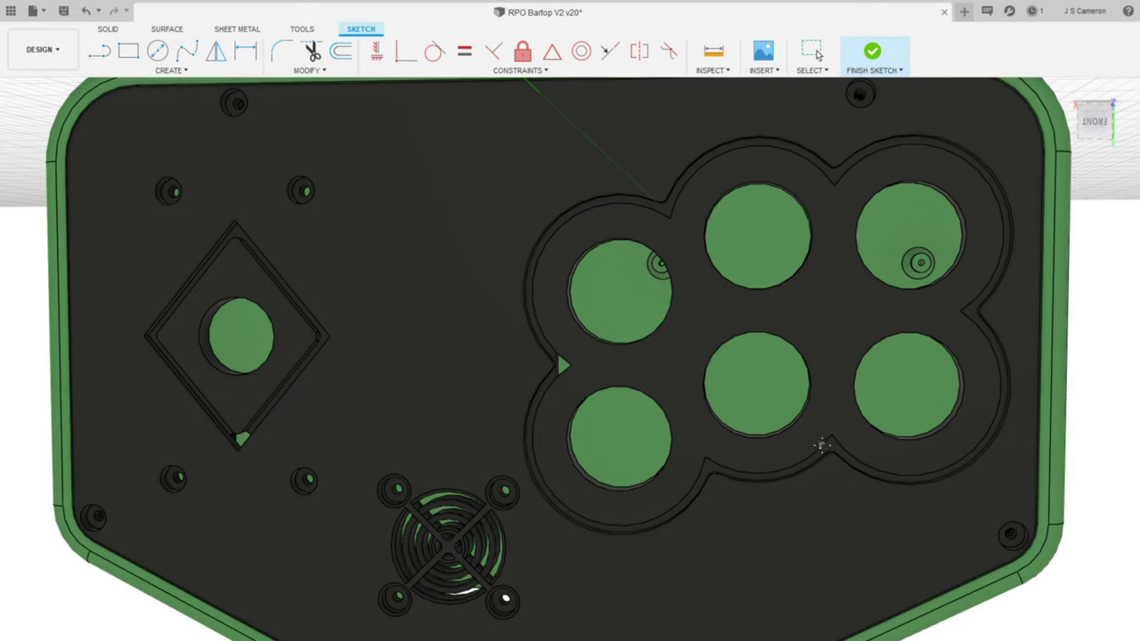
{"action": "key", "text": "Escape"}
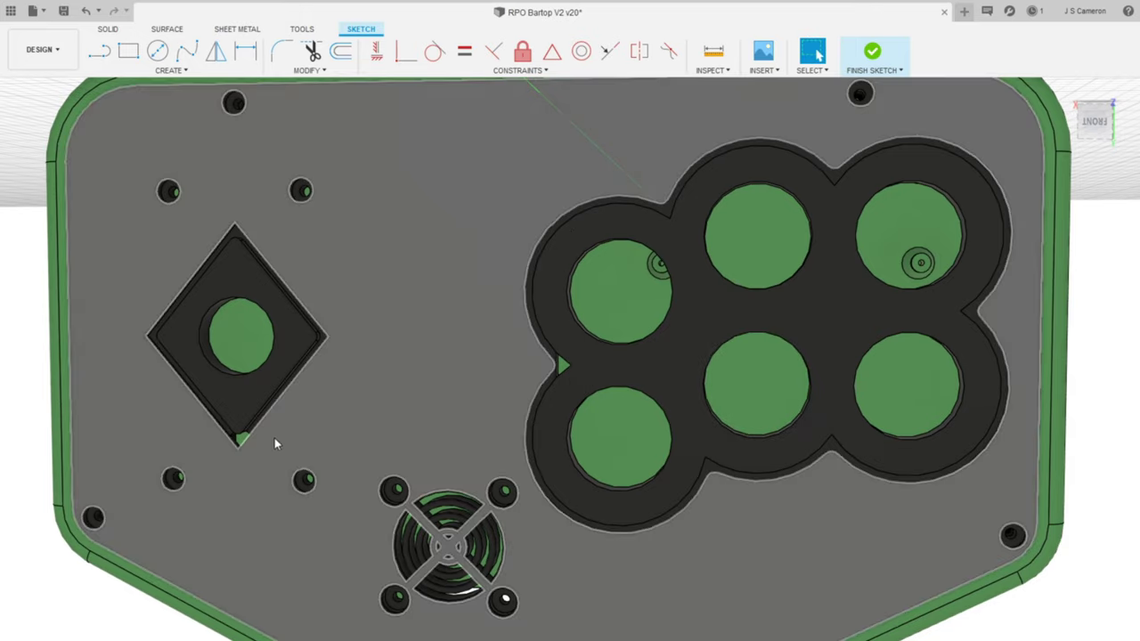
{"action": "scroll", "coordinate": [353, 459], "scroll_direction": "down", "scroll_amount": 3}
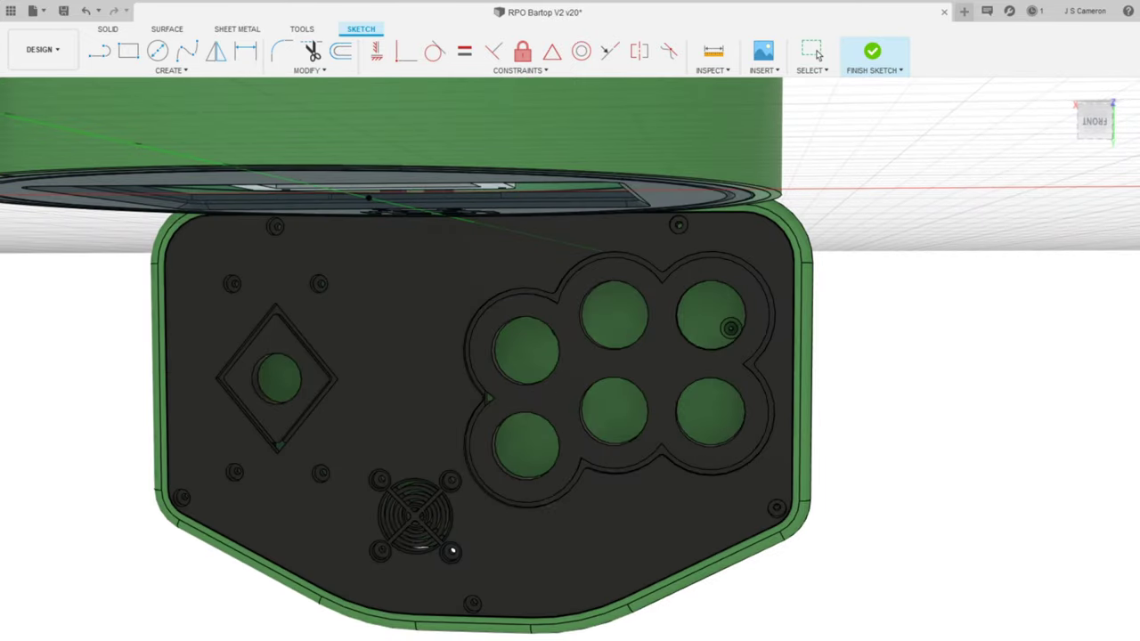
{"action": "middle_click_drag", "start_coordinate": [453, 551], "coordinate": [739, 472], "text": "shift"}
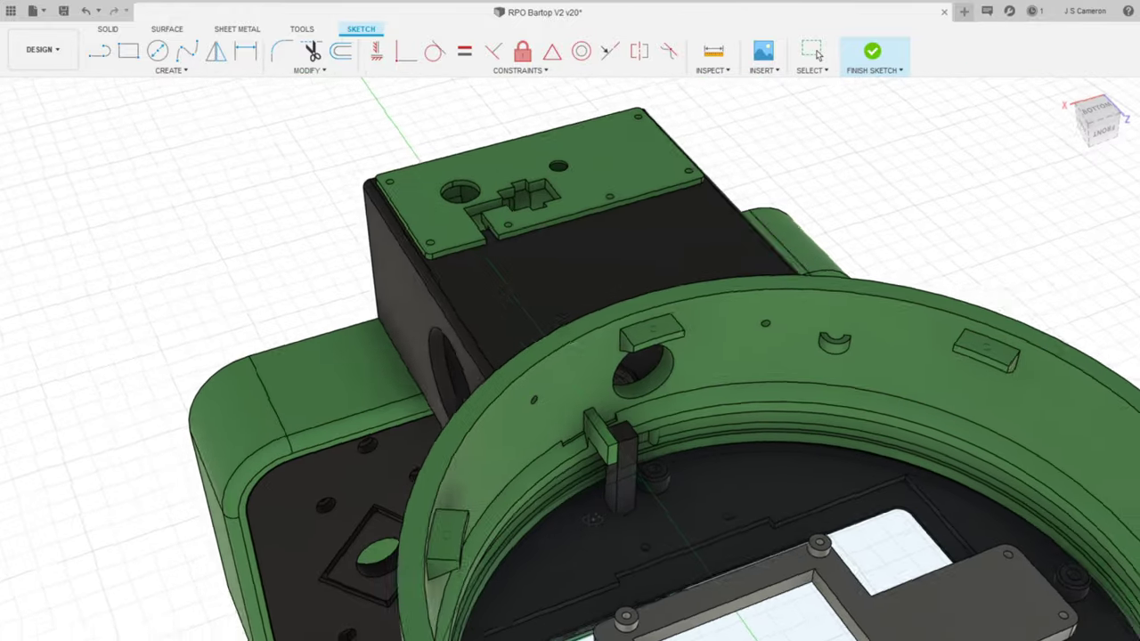
{"action": "middle_click_drag", "start_coordinate": [593, 520], "coordinate": [712, 384], "text": "shift"}
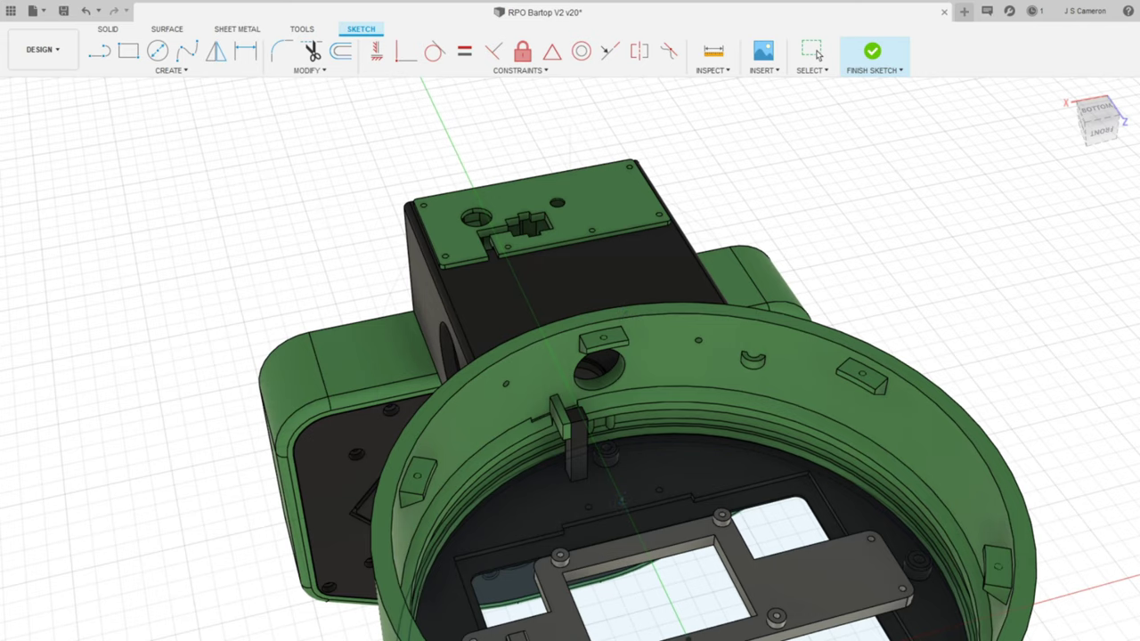
{"action": "middle_click_drag", "start_coordinate": [623, 419], "coordinate": [571, 555], "text": "shift"}
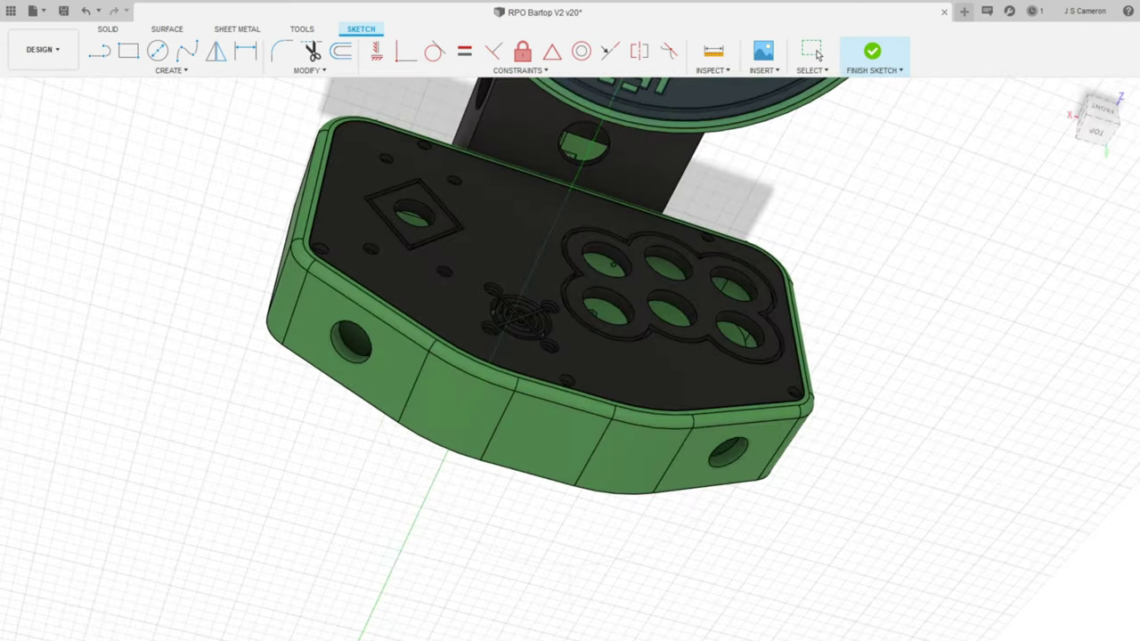
{"action": "middle_click_drag", "start_coordinate": [539, 416], "coordinate": [479, 263], "text": "shift"}
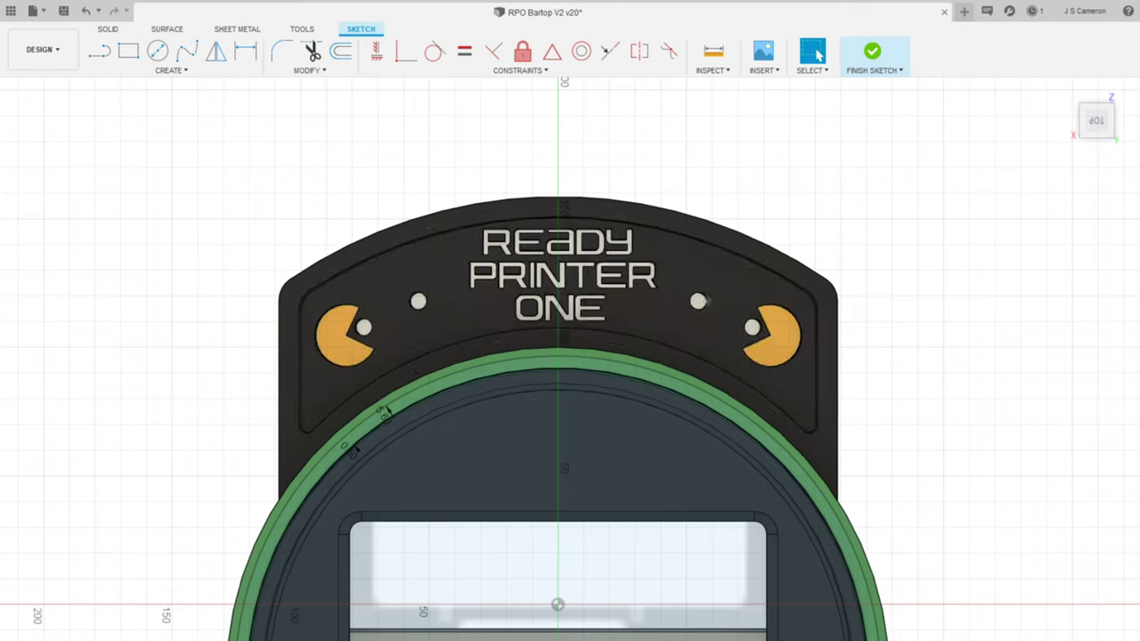
Orbit to the housing underside, undo to restore the perforated grille cover, and check it from below.
{"action": "scroll", "coordinate": [634, 312], "scroll_direction": "down", "scroll_amount": 2}
{"action": "scroll", "coordinate": [630, 294], "scroll_direction": "down", "scroll_amount": 2}
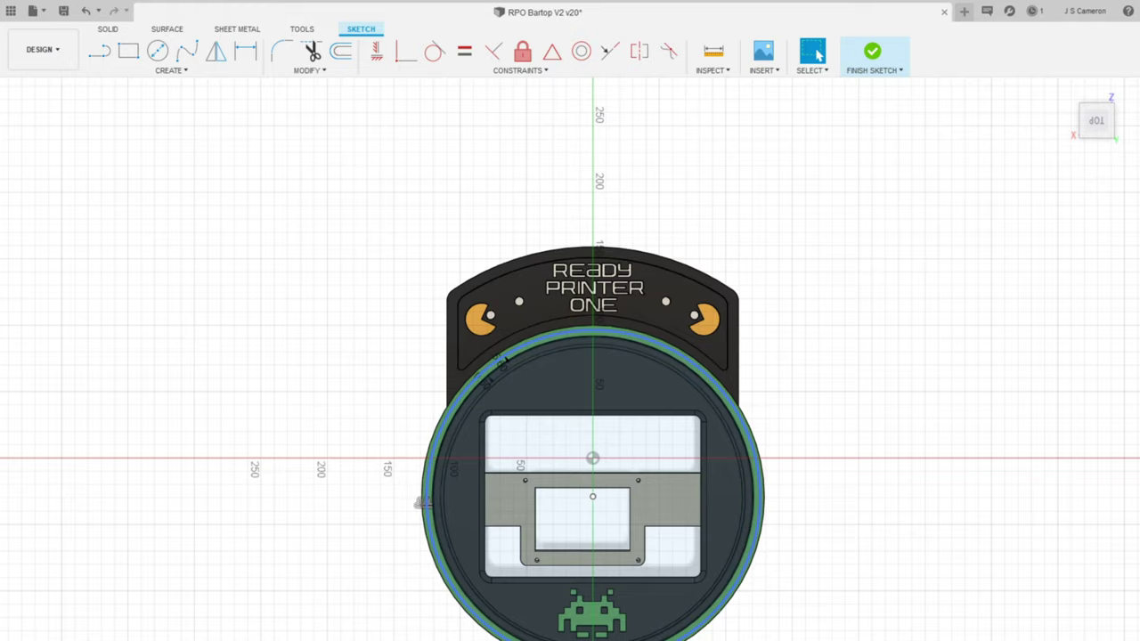
{"action": "mouse_move", "coordinate": [424, 503]}
{"action": "middle_mouse_down", "text": "shift"}
{"action": "mouse_move", "coordinate": [640, 328]}
{"action": "mouse_move", "coordinate": [588, 343]}
{"action": "middle_mouse_up", "text": "shift"}
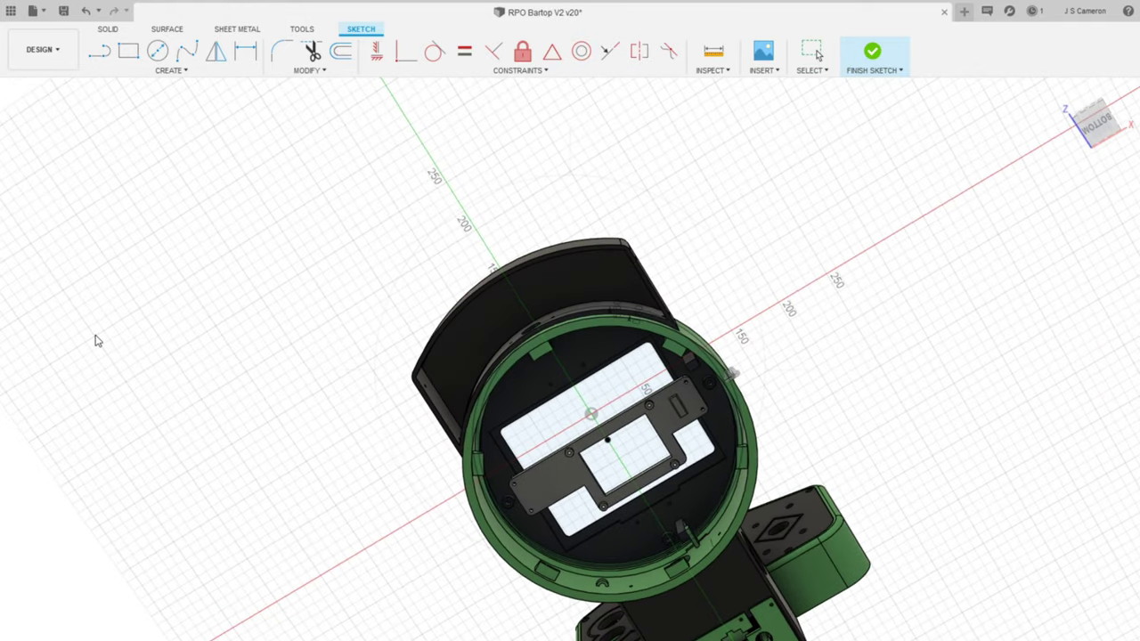
{"action": "key", "text": "ctrl+z"}
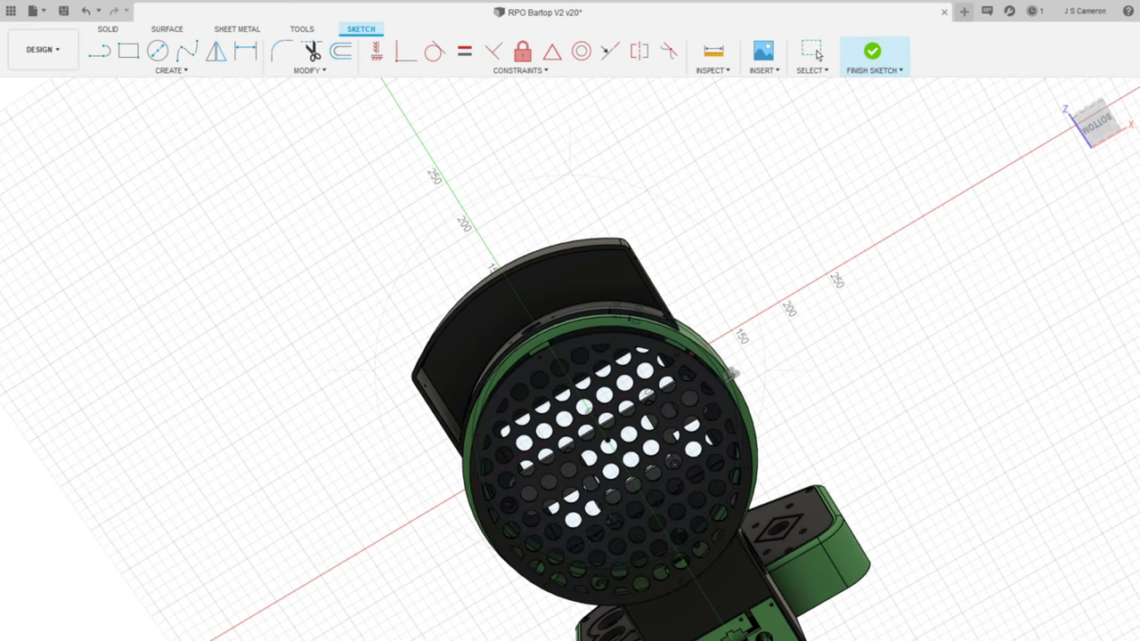
{"action": "middle_click_drag", "start_coordinate": [727, 385], "coordinate": [542, 558], "text": "shift"}
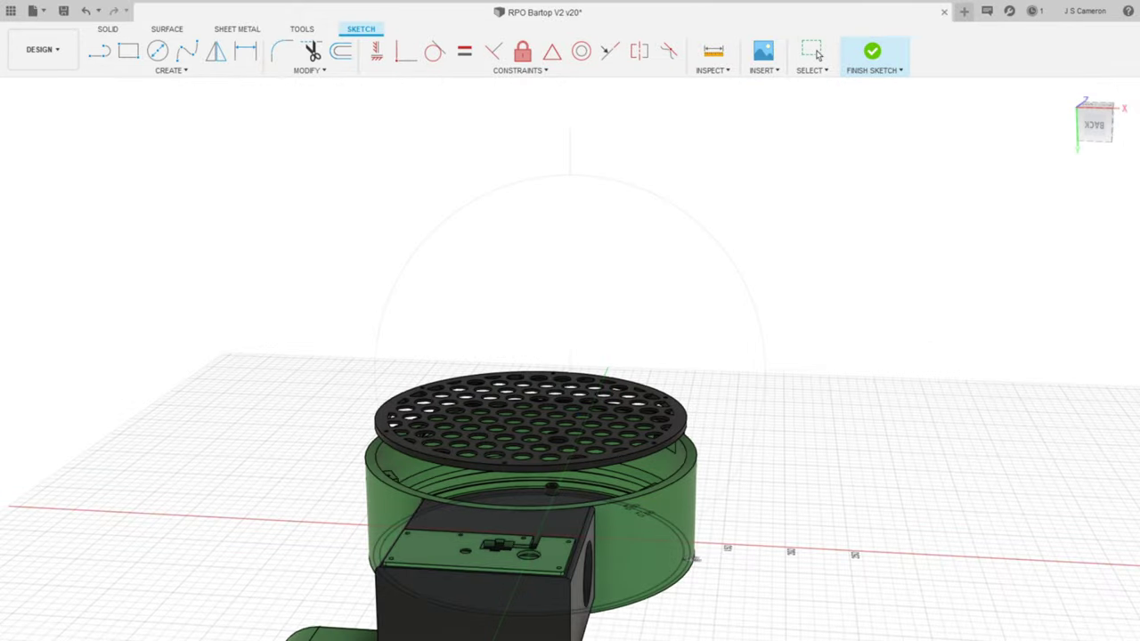
{"action": "middle_click_drag", "start_coordinate": [536, 492], "coordinate": [567, 537]}
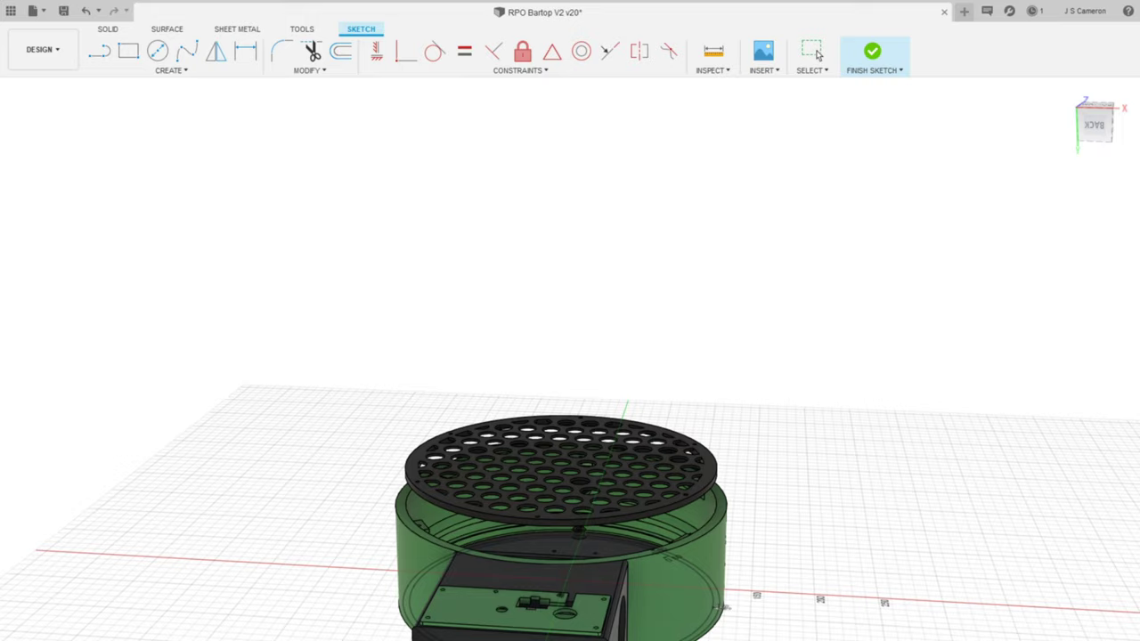
{"action": "middle_click_drag", "start_coordinate": [504, 602], "coordinate": [613, 603], "text": "shift"}
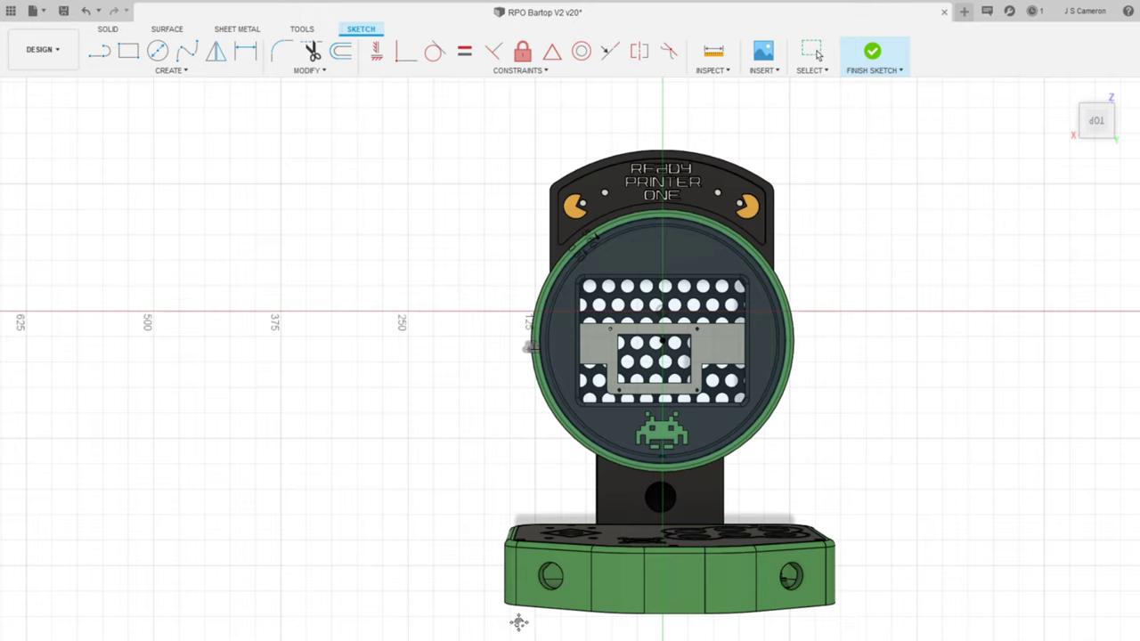
{"action": "middle_click_drag", "start_coordinate": [586, 504], "coordinate": [697, 491], "text": "shift"}
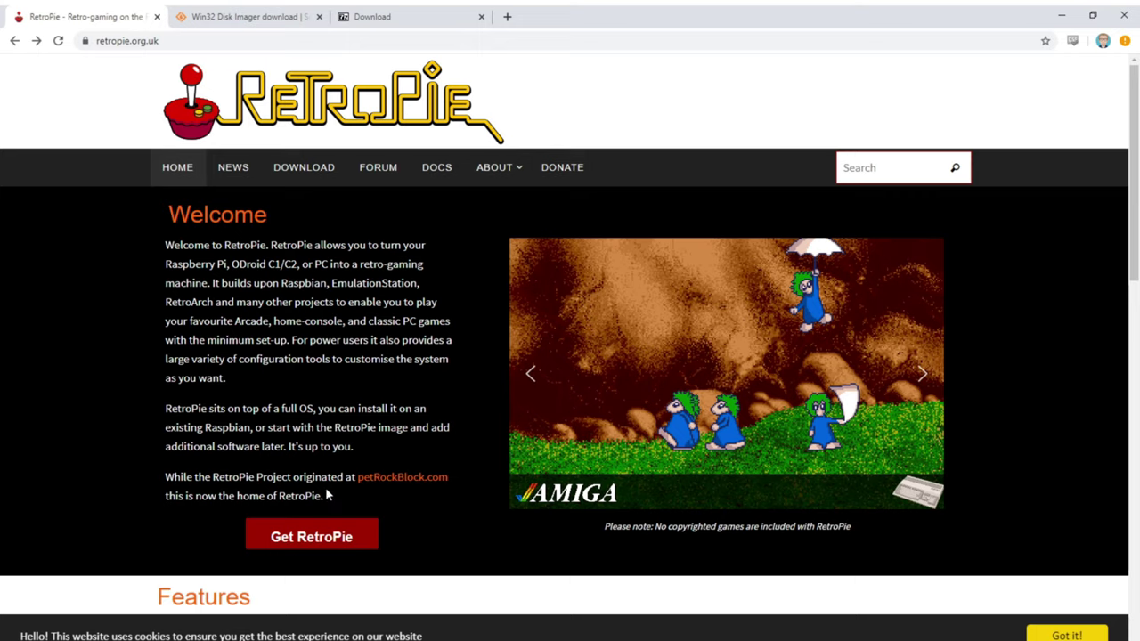
Open the RetroPie download page, scroll to the Raspberry Pi images, then go to the Win32 Disk Imager tab.
{"action": "left_click", "coordinate": [313, 539]}
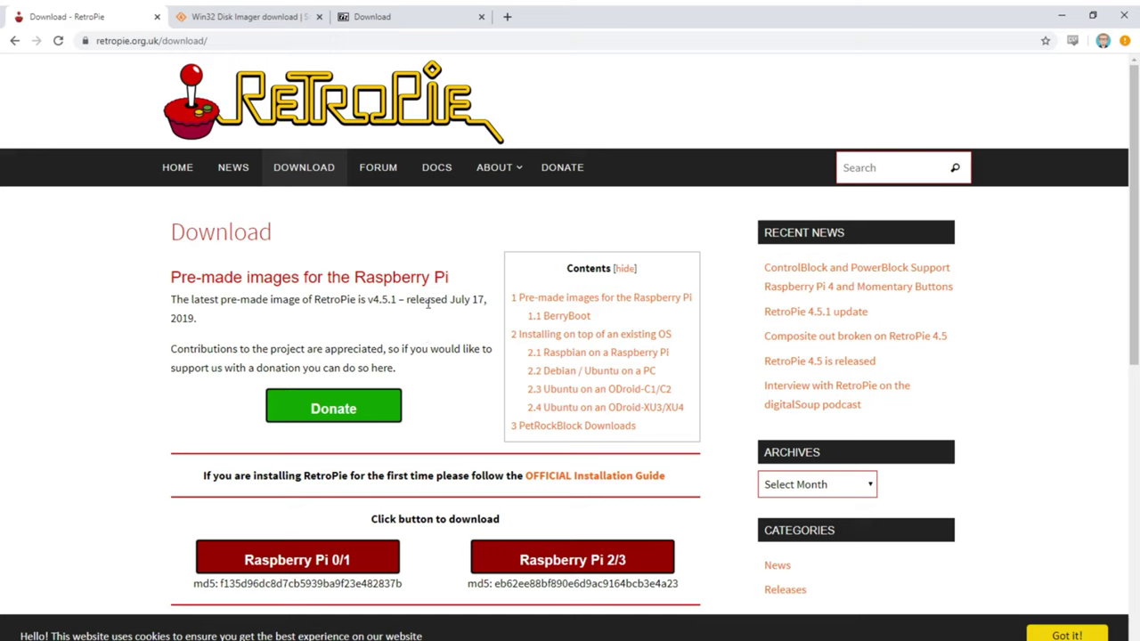
{"action": "scroll", "coordinate": [512, 398], "scroll_direction": "down", "scroll_amount": 2}
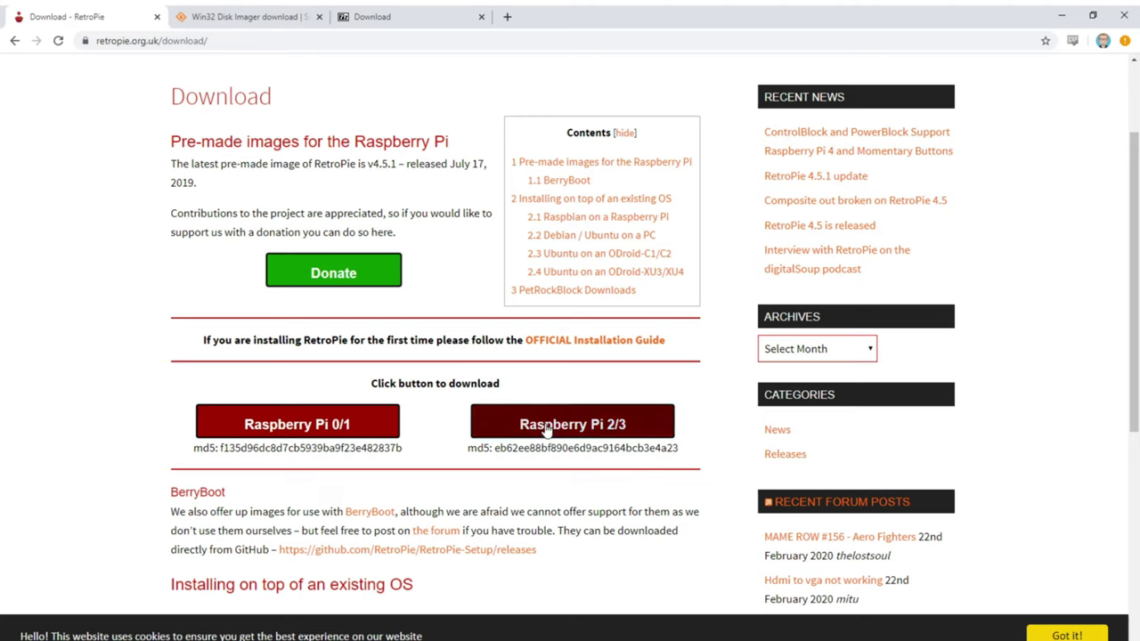
{"action": "left_click", "coordinate": [263, 18]}
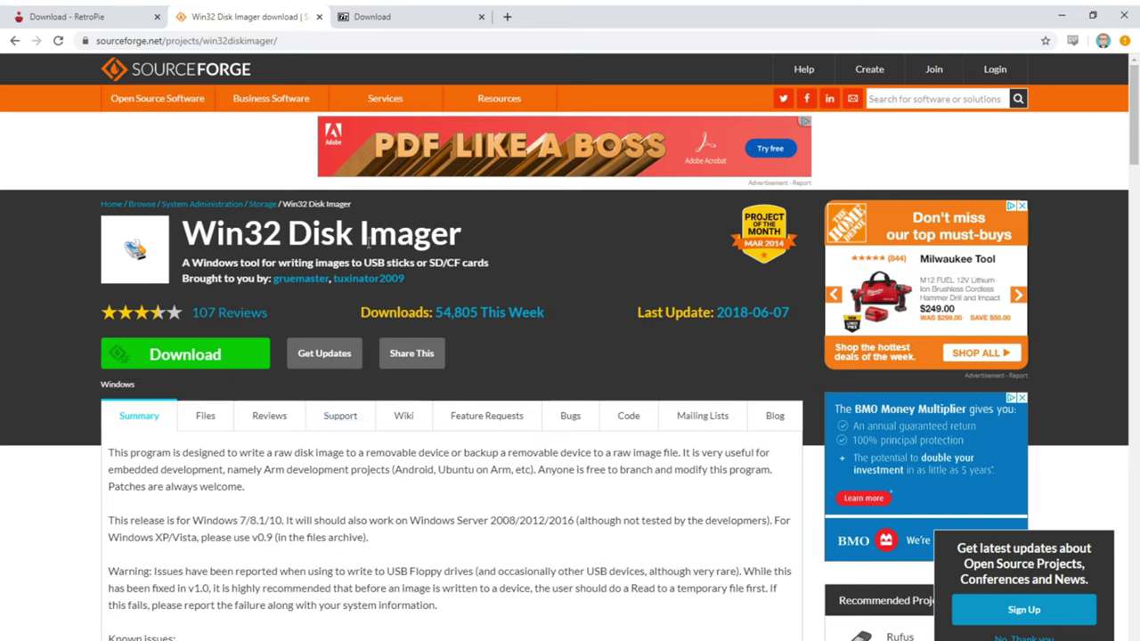
Switch to the 7-Zip download page listing the 7-Zip 19.00 installers.
{"action": "left_click", "coordinate": [402, 23]}
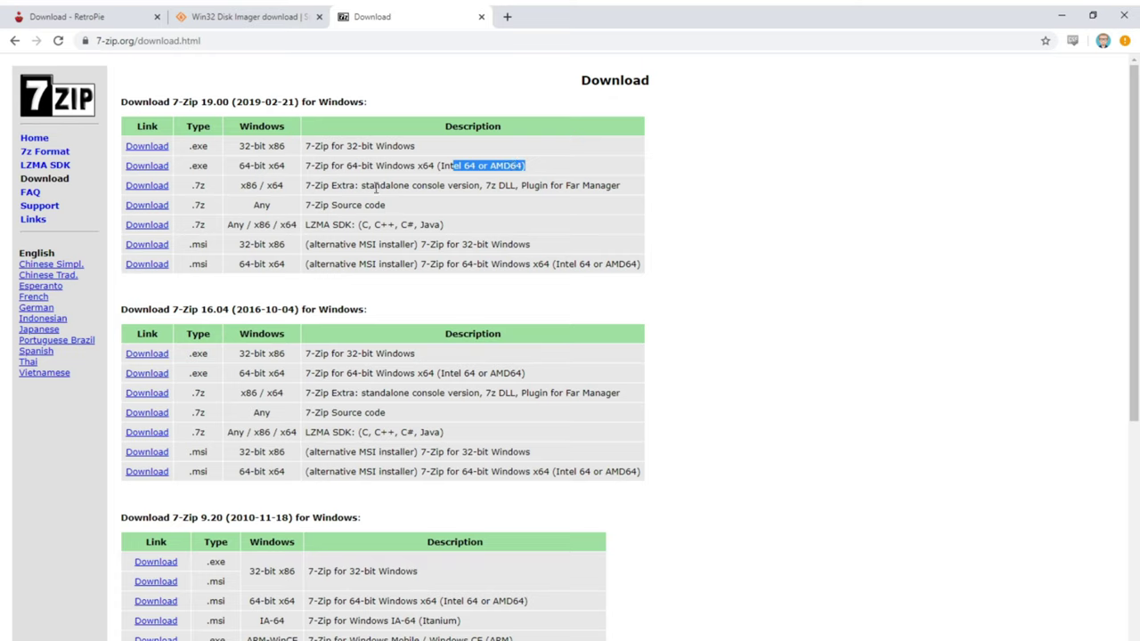
Highlight the 64-bit x64 .exe installer row for 7-Zip 19.00, then clear the highlight.
{"action": "left_click", "coordinate": [551, 164]}
{"action": "left_click_drag", "start_coordinate": [551, 165], "coordinate": [116, 169]}
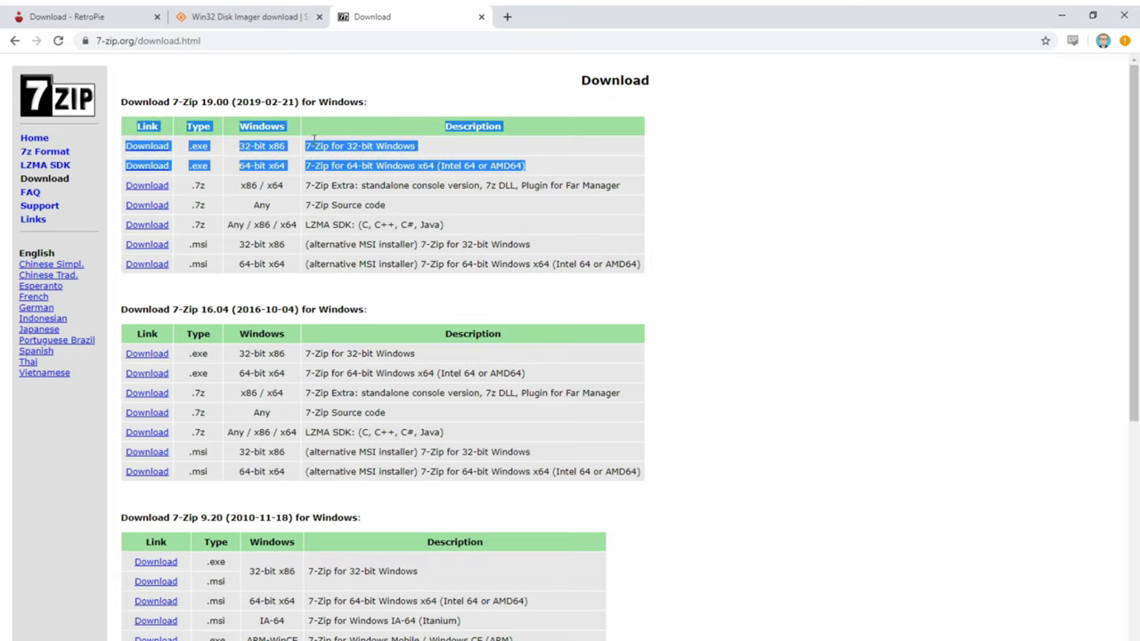
{"action": "left_click", "coordinate": [541, 156]}
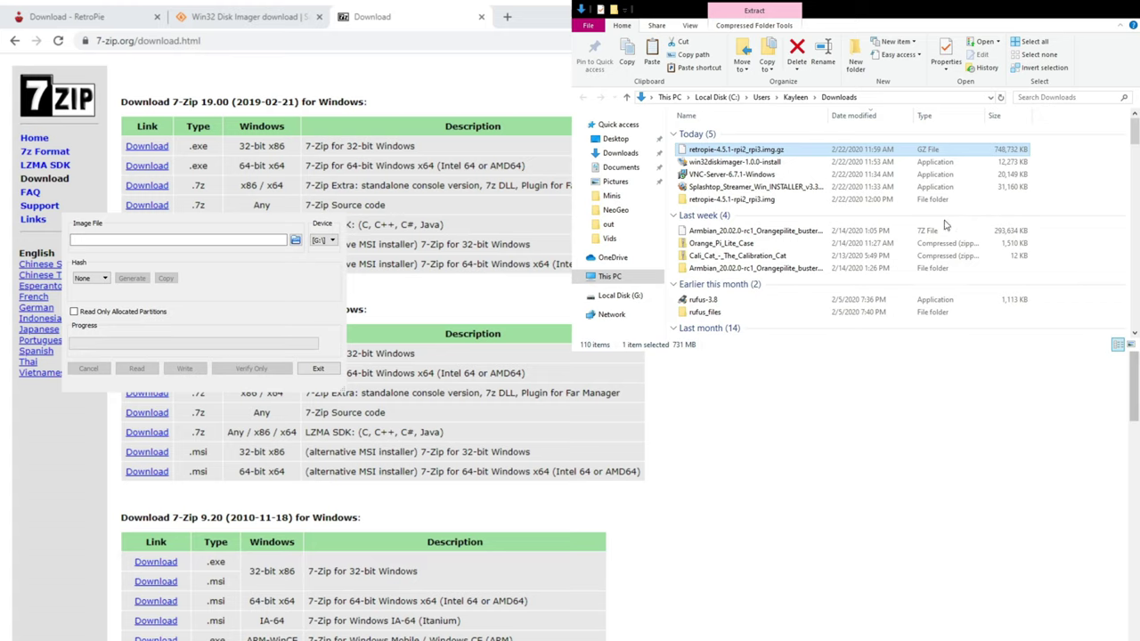
Load retropie-4.5.1-rpi2_rpi3.img as the image file and check the target device is G:\.
{"action": "left_click", "coordinate": [735, 161]}
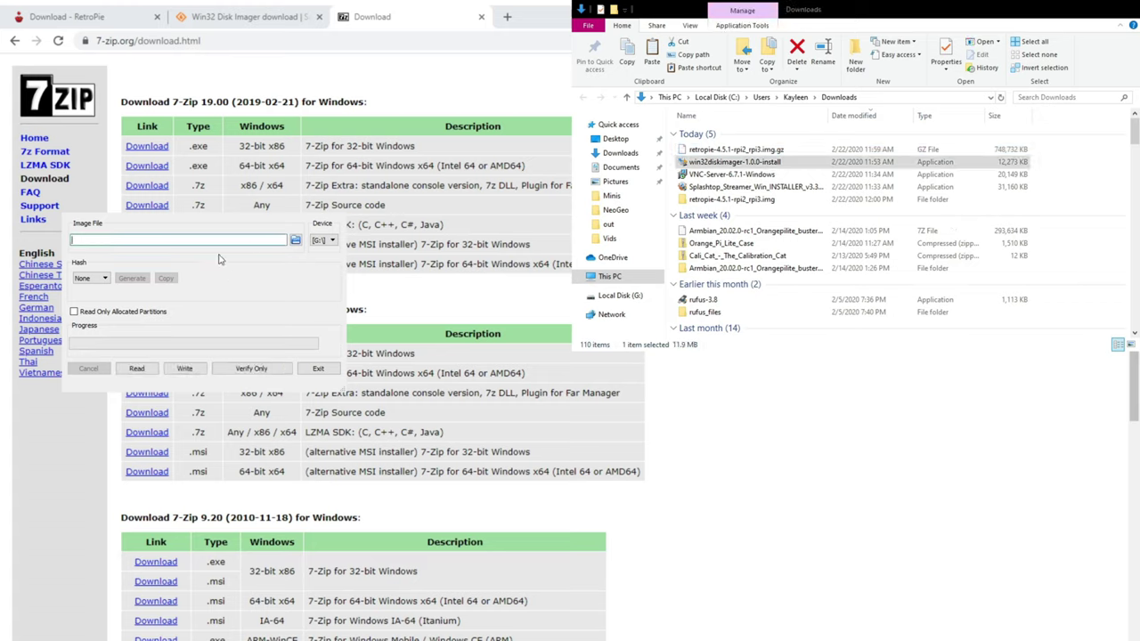
{"action": "left_click", "coordinate": [296, 243]}
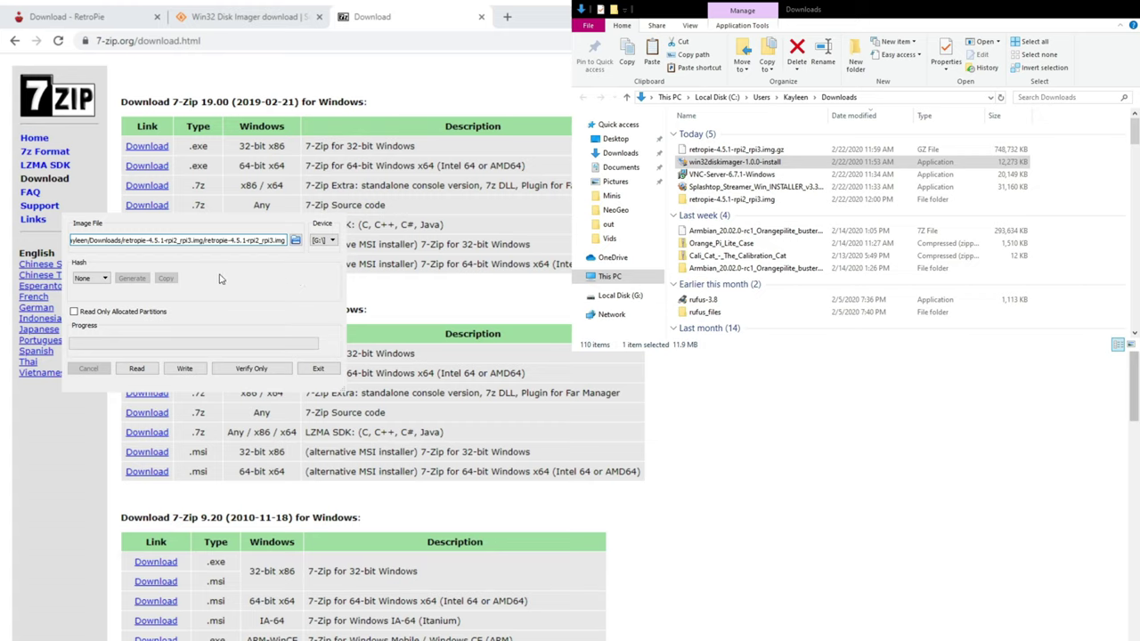
{"action": "left_click", "coordinate": [326, 240]}
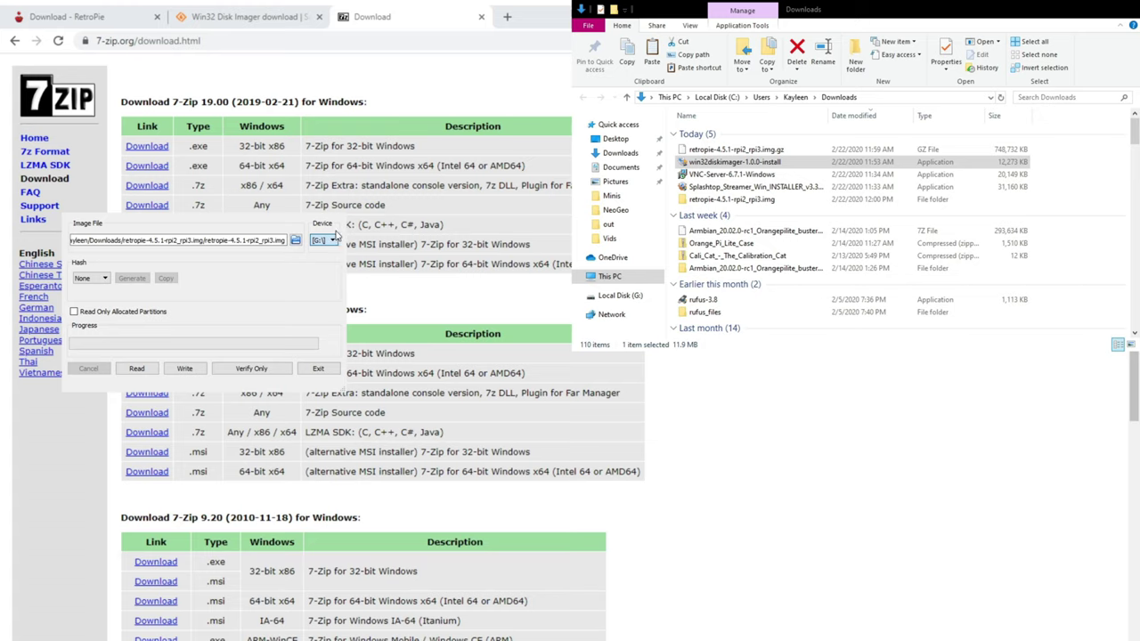